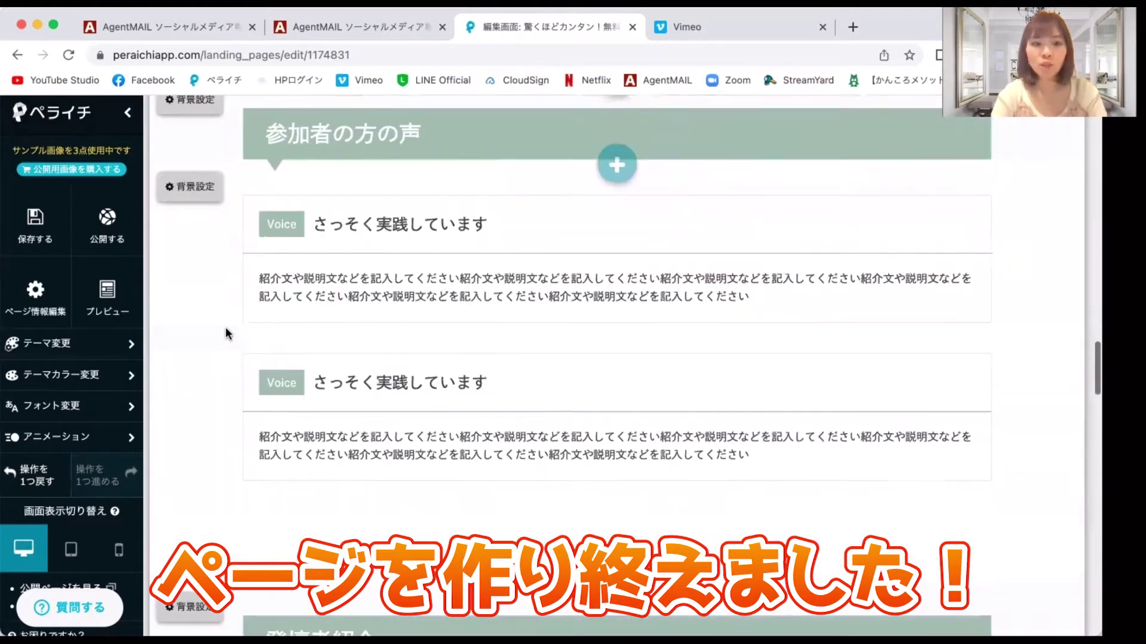
- Open the page information editor and scroll down to its URL設定 section
scroll(225, 327, "up", 5)
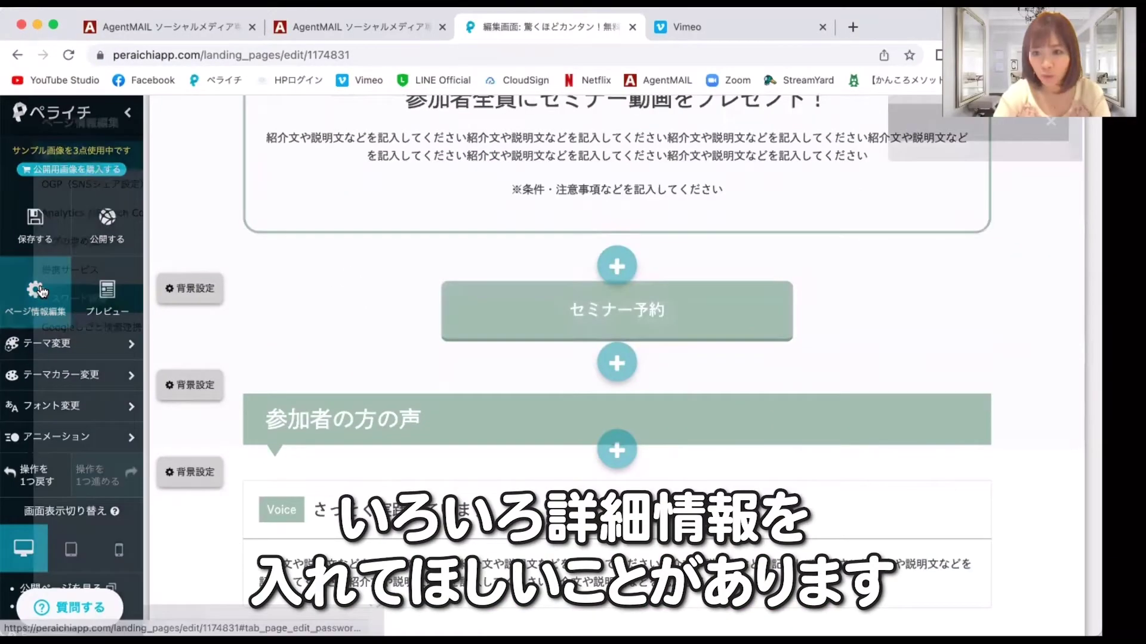
left_click(63, 310)
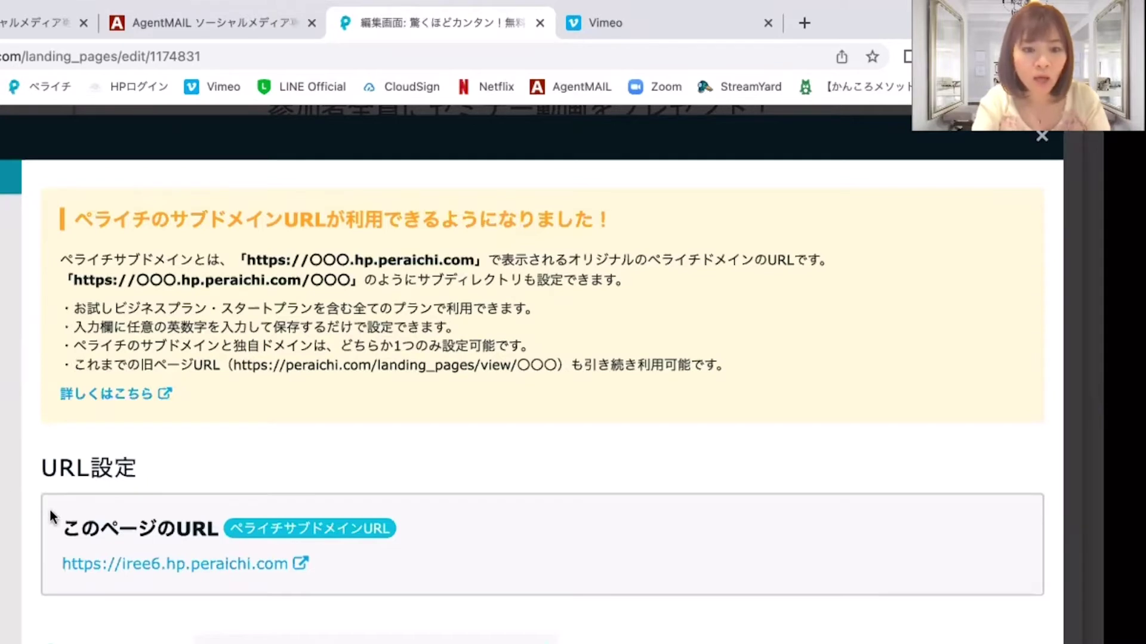
scroll(99, 564, "down", 5)
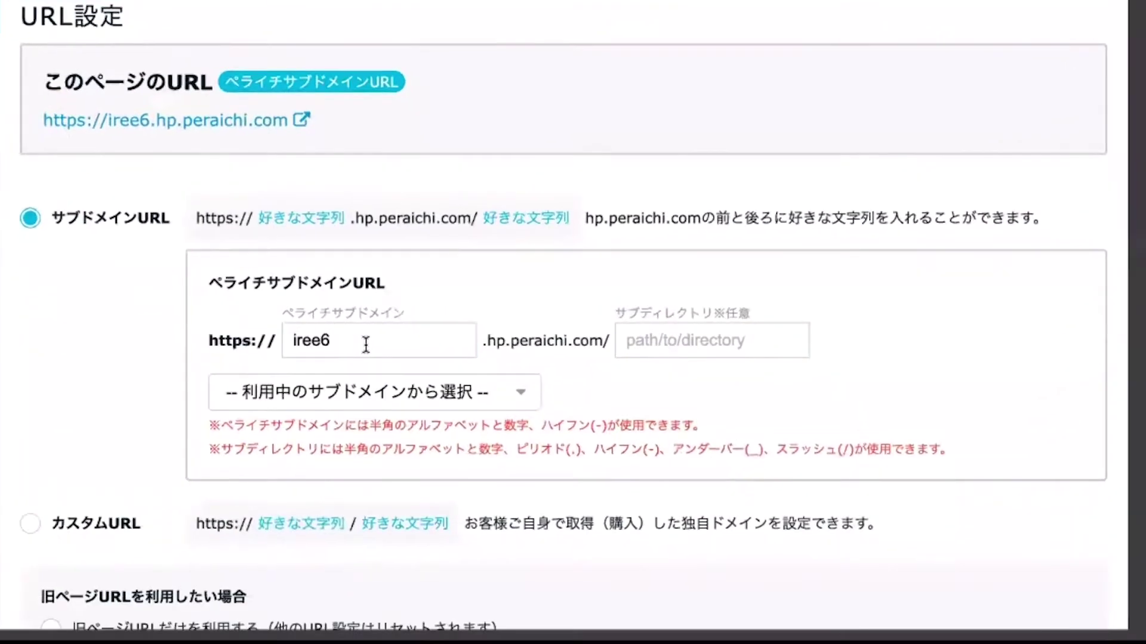
- Replace the iree6 subdomain with the owner's name
left_click(366, 345)
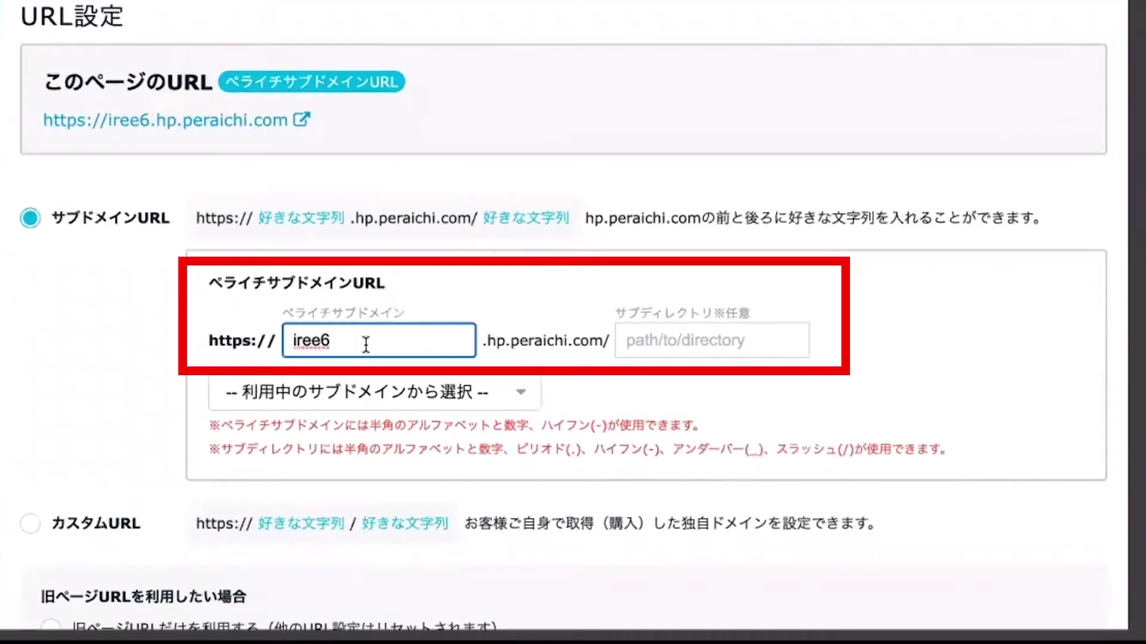
key("BackSpace")
key("BackSpace")
key("BackSpace")
key("BackSpace")
key("BackSpace")
type("ほ")
key("BackSpace")
type("ho")
key("BackSpace")
key("BackSpace")
key("BackSpace")
key("BackSpace")
key("BackSpace")
type("nakaji")
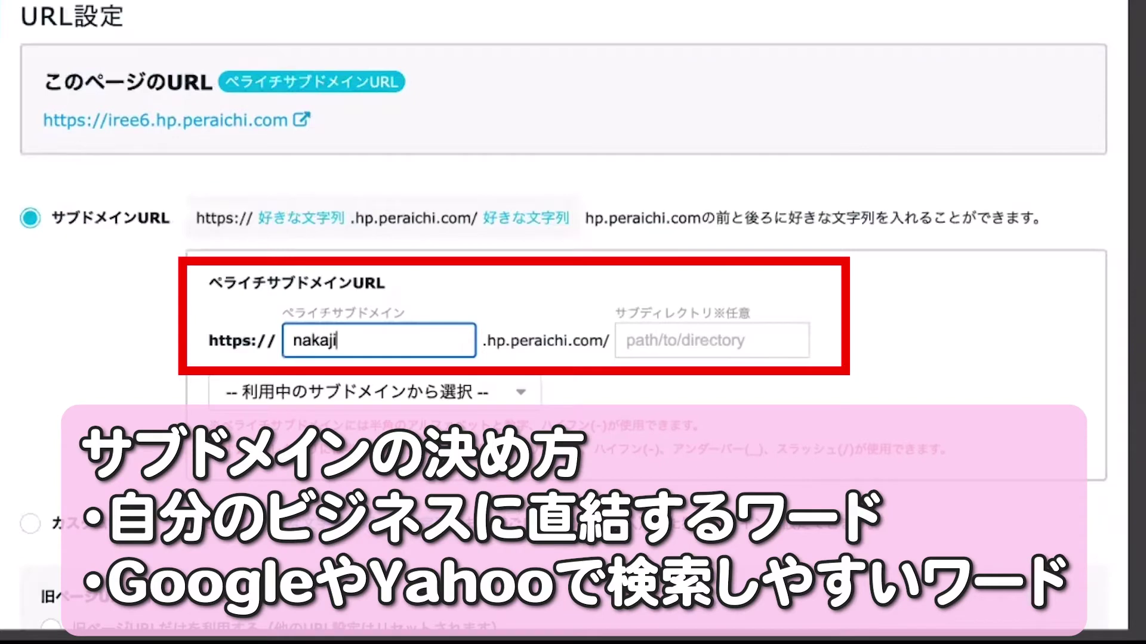
type("matomomi")
- Enter 'buisiness' as the subdirectory of the subdomain URL
left_click(639, 342)
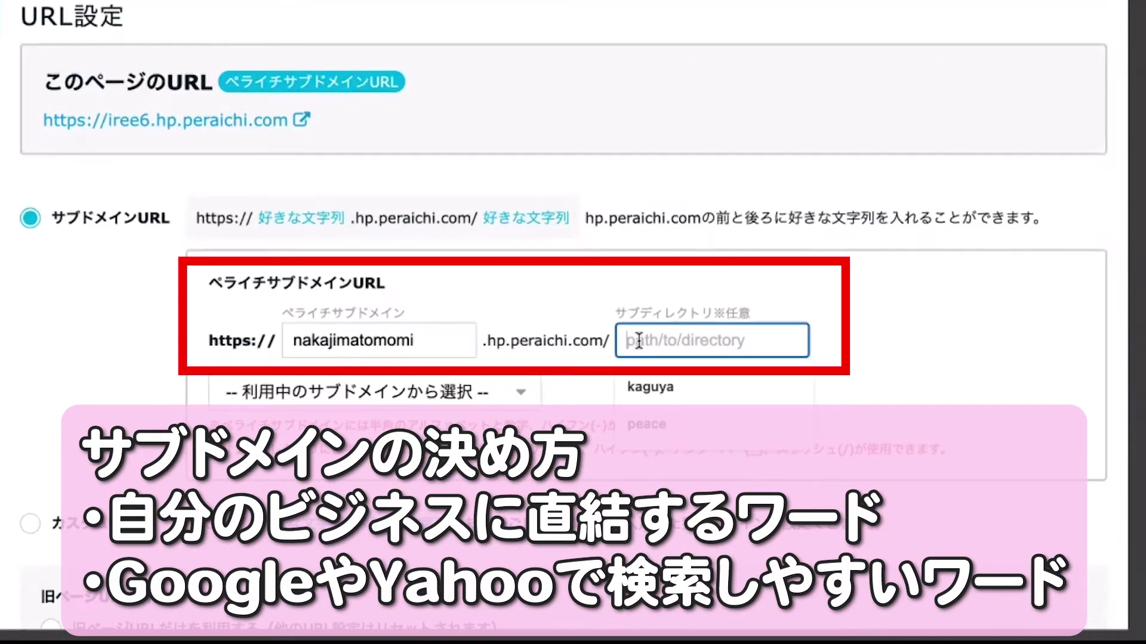
type("bui")
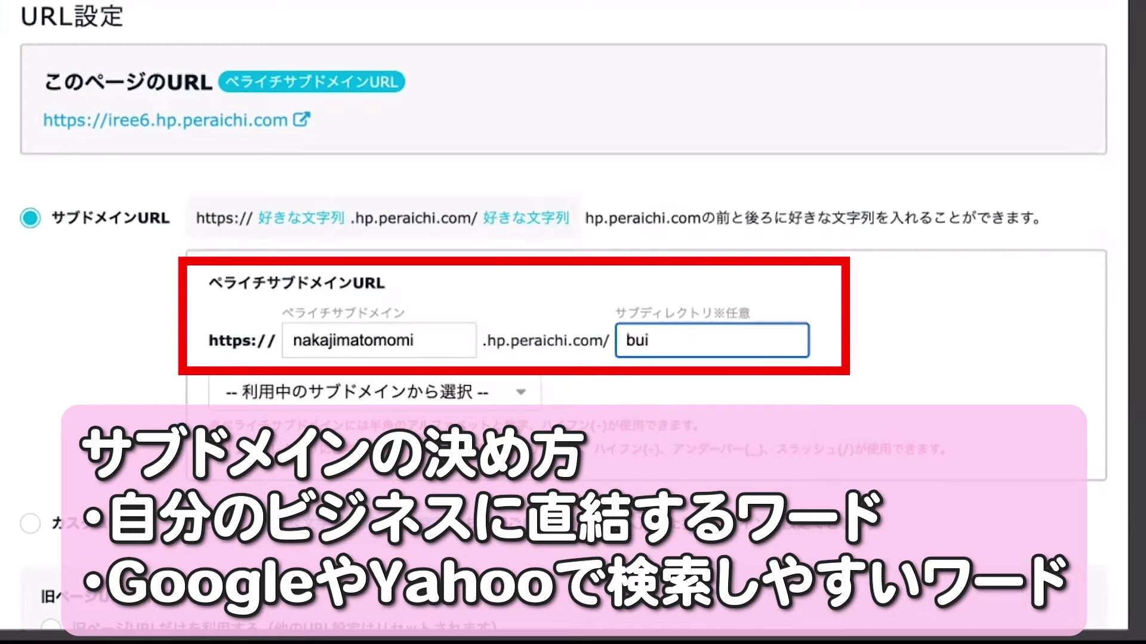
type("siness")
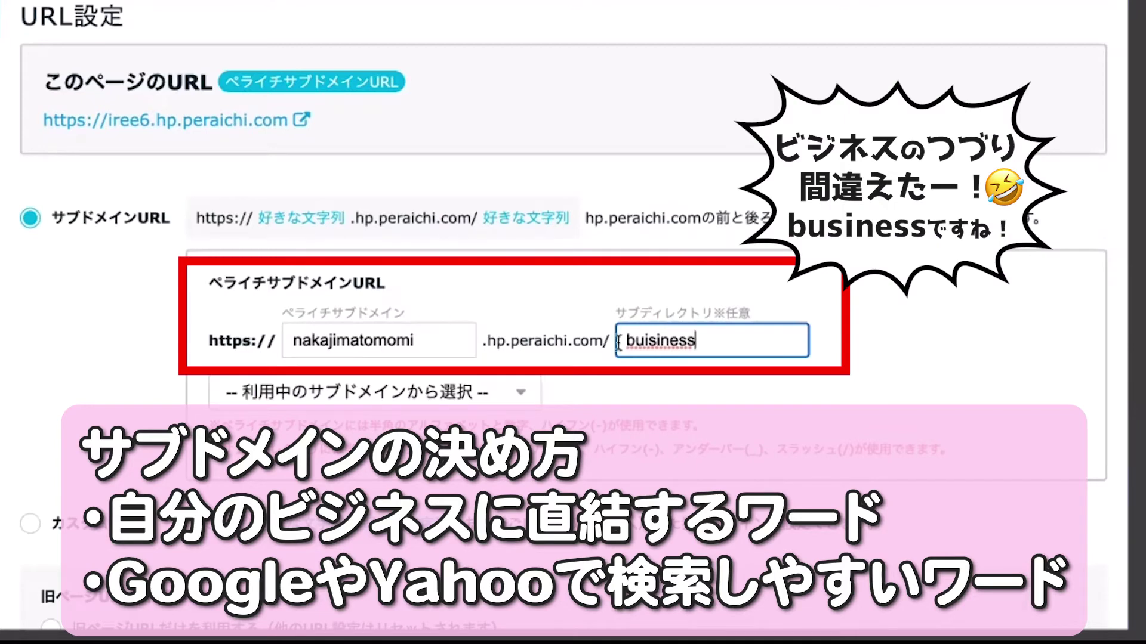
left_click(689, 375)
scroll(690, 376, "down", 1)
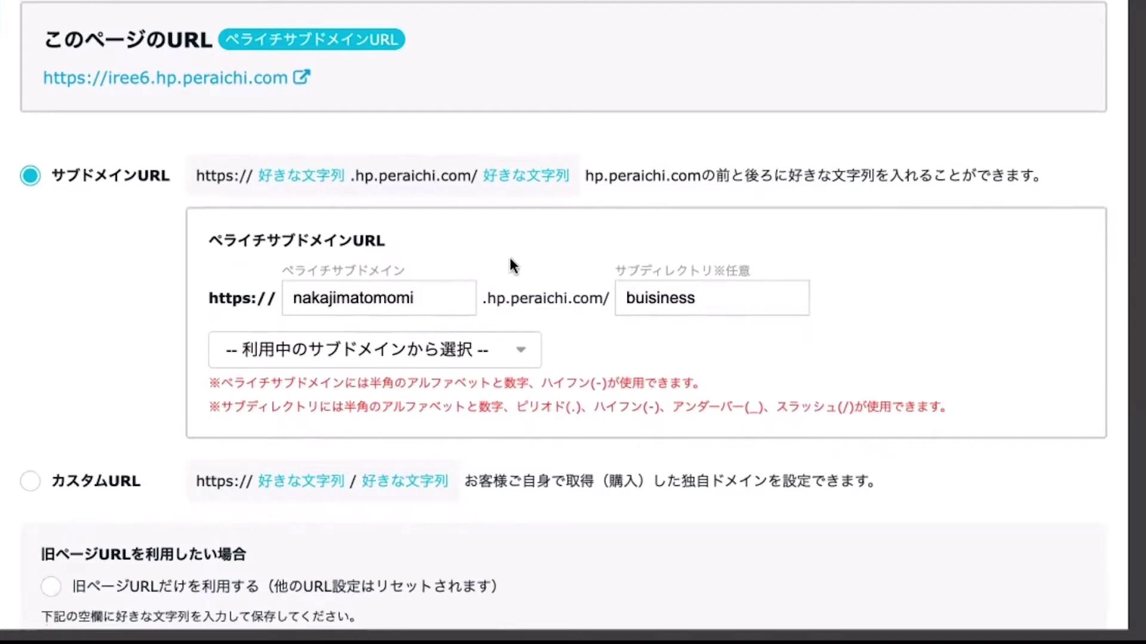
scroll(661, 290, "down", 6)
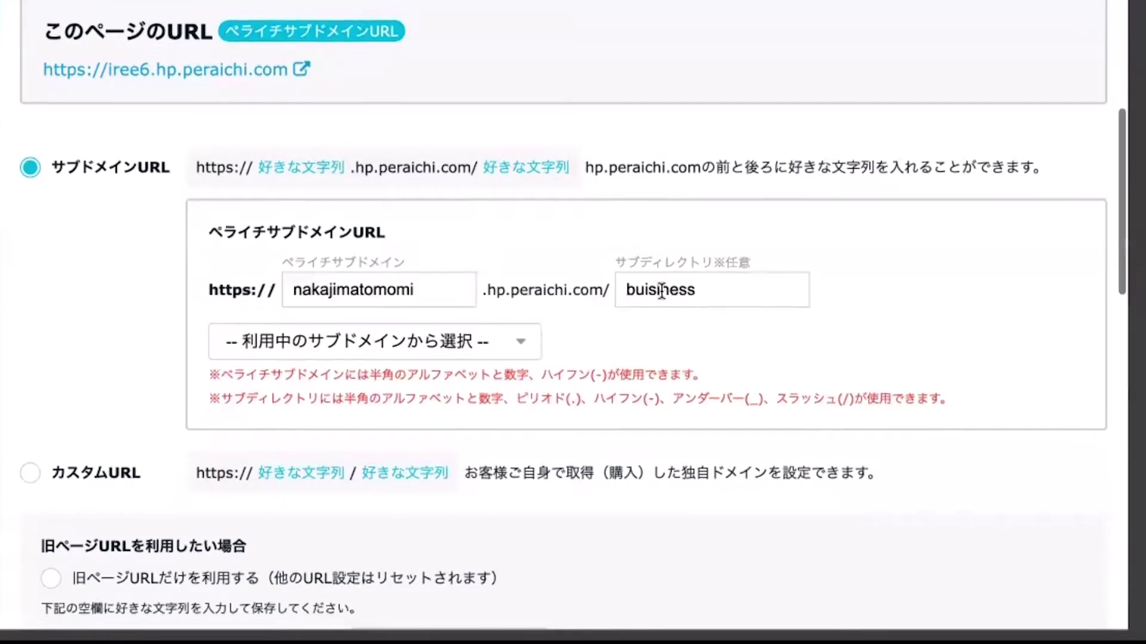
- Replace the timestamp page title with ビジネス体験セミナー／案内ページ
scroll(660, 291, "down", 5)
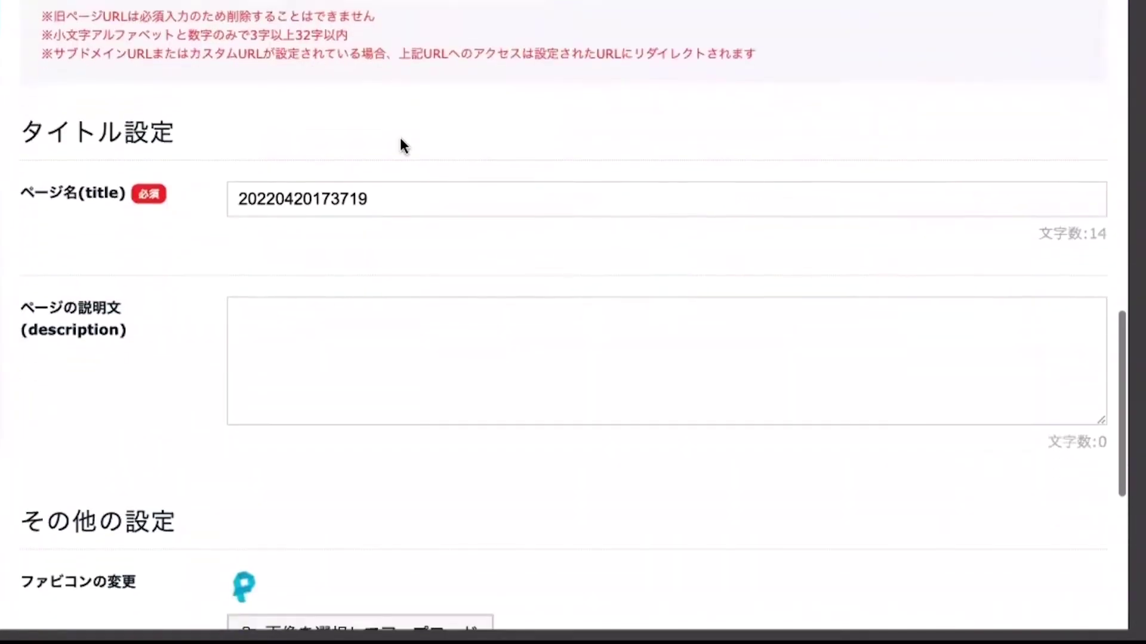
left_click(408, 192)
key("BackSpace")
key("BackSpace")
key("BackSpace")
key("BackSpace")
key("BackSpace")
key("BackSpace")
key("BackSpace")
key("BackSpace")
key("BackSpace")
key("BackSpace")
key("BackSpace")
key("BackSpace")
key("BackSpace")
key("BackSpace")
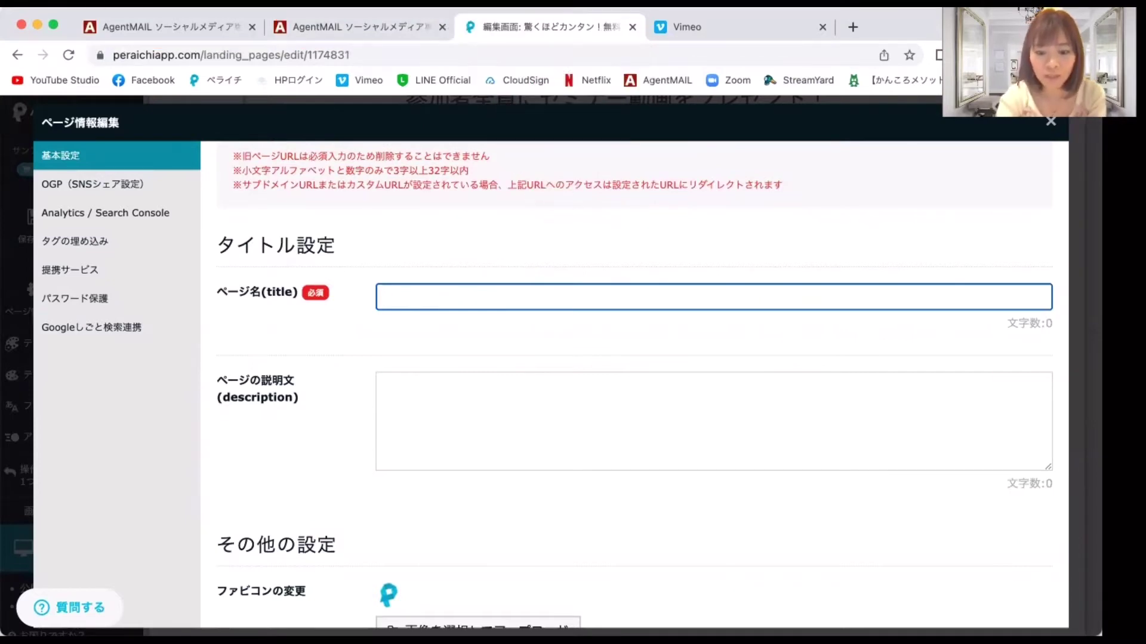
type("ijinesutaike")
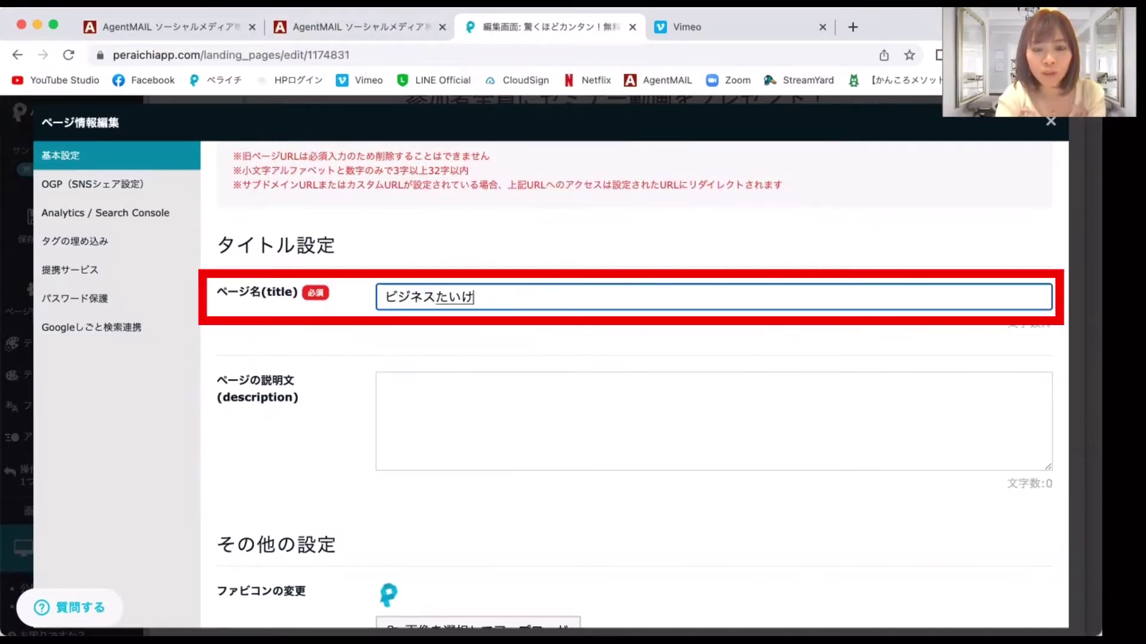
type("n")
key("space")
key("Return")
type("semina-")
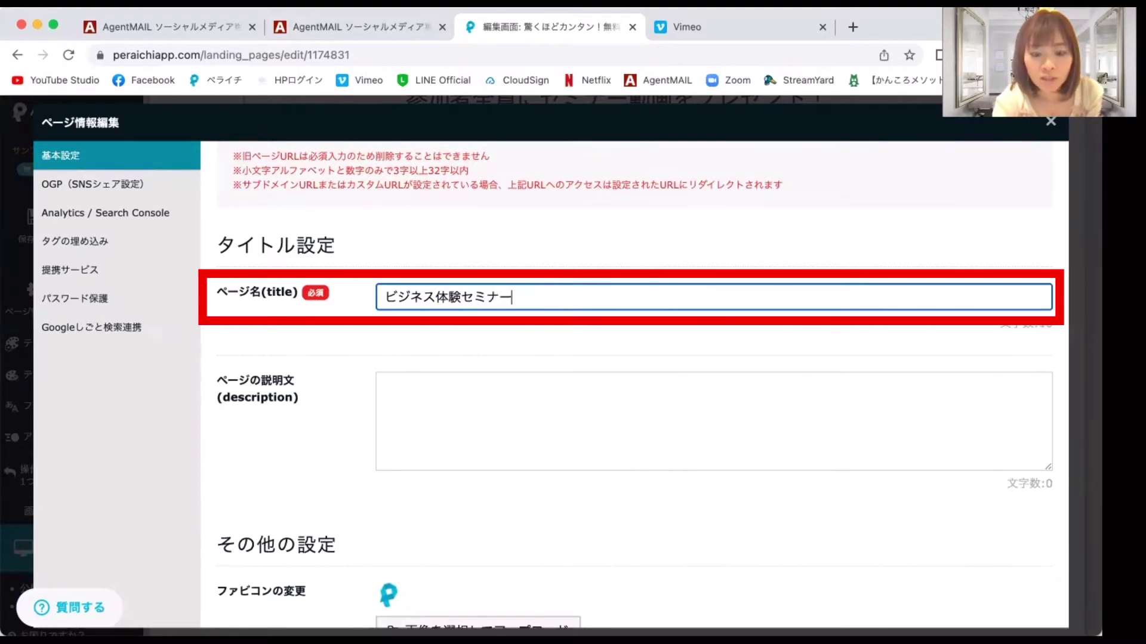
type("surassyu")
key("space")
type("ann")
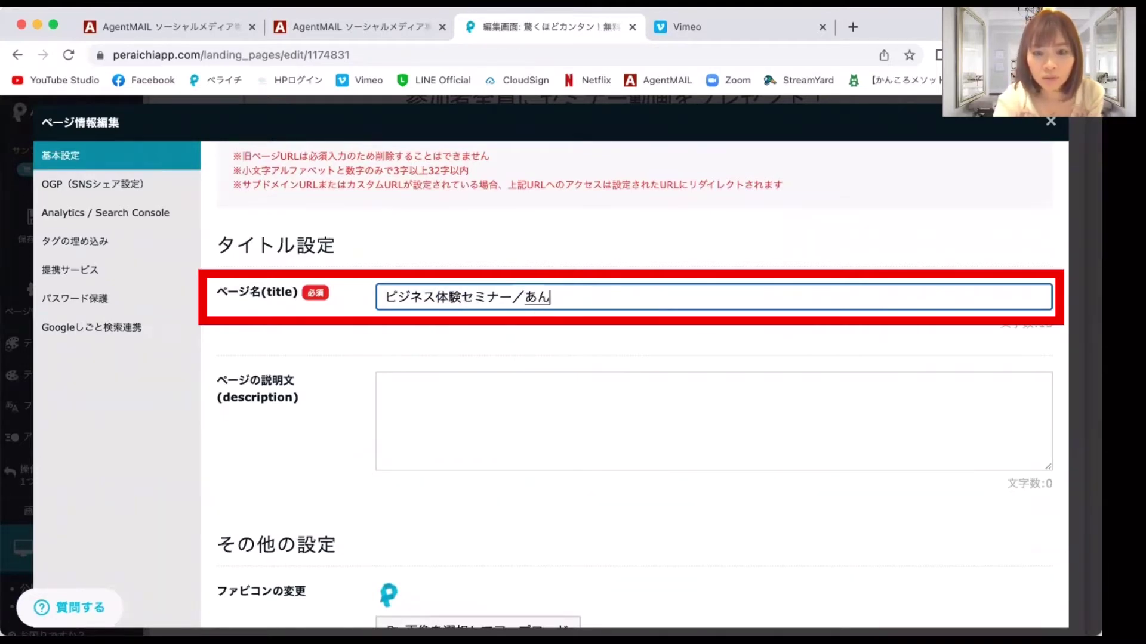
type("nai")
key("space")
type("pe-ji")
key("space")
key("Return")
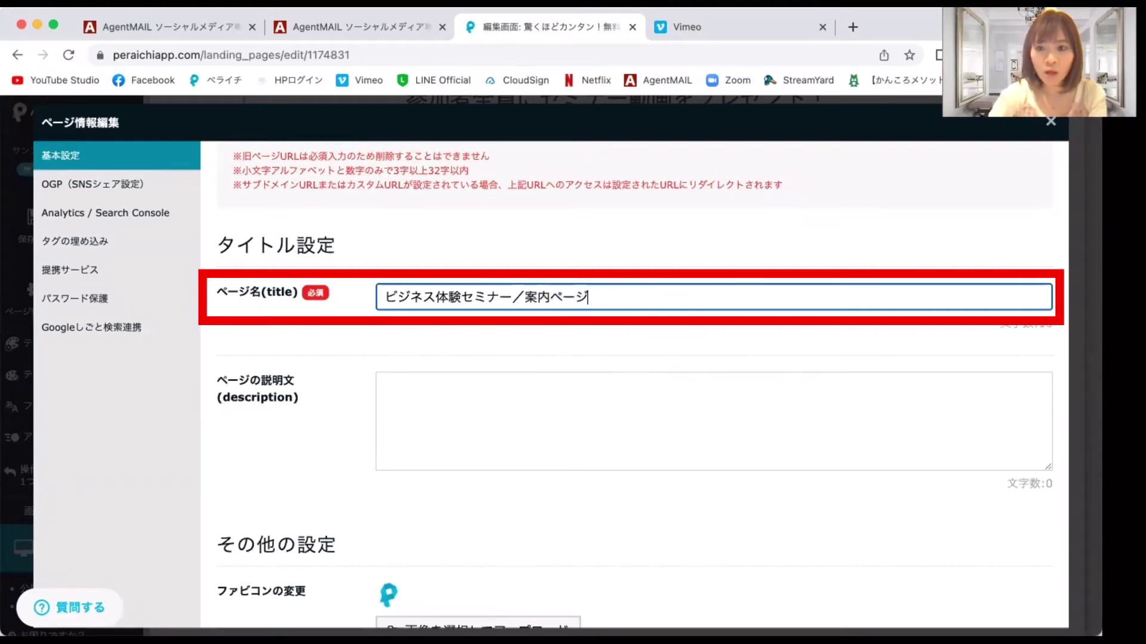
left_click(454, 417)
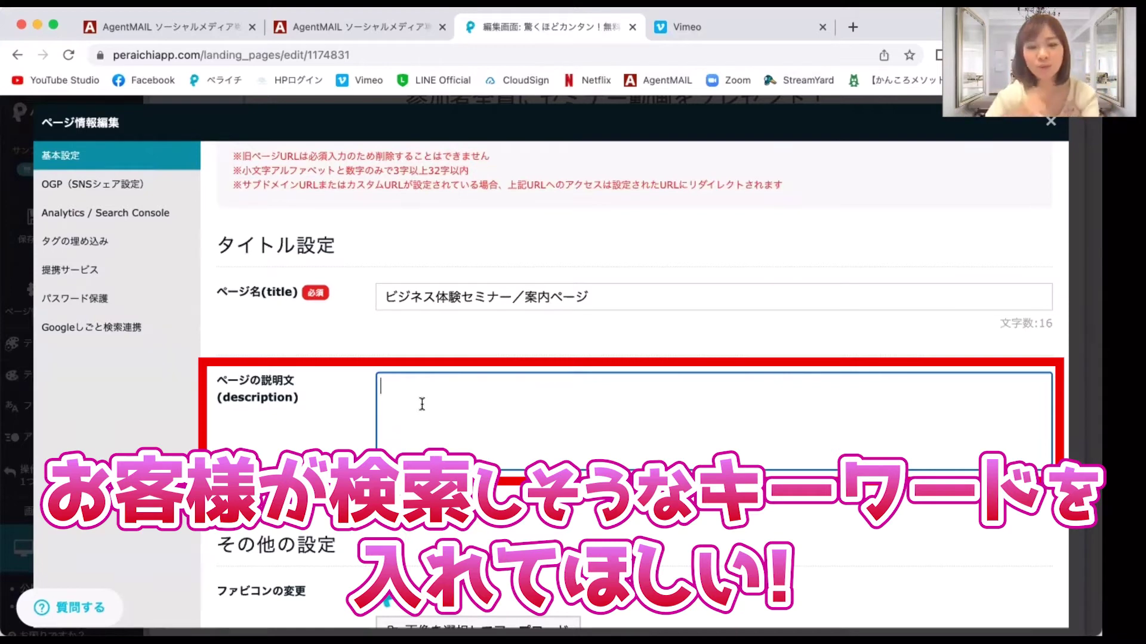
- Begin the description with 女性起業家専門の起業コンサルタント followed by the consultant's name and により
type("女性起業家線")
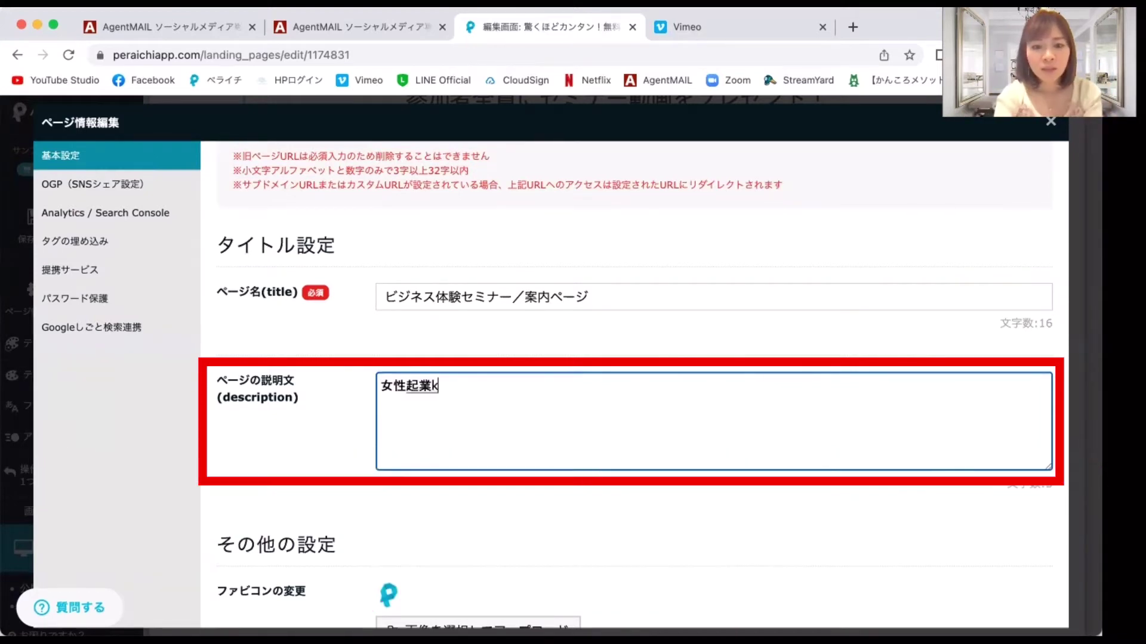
type("monnaka")
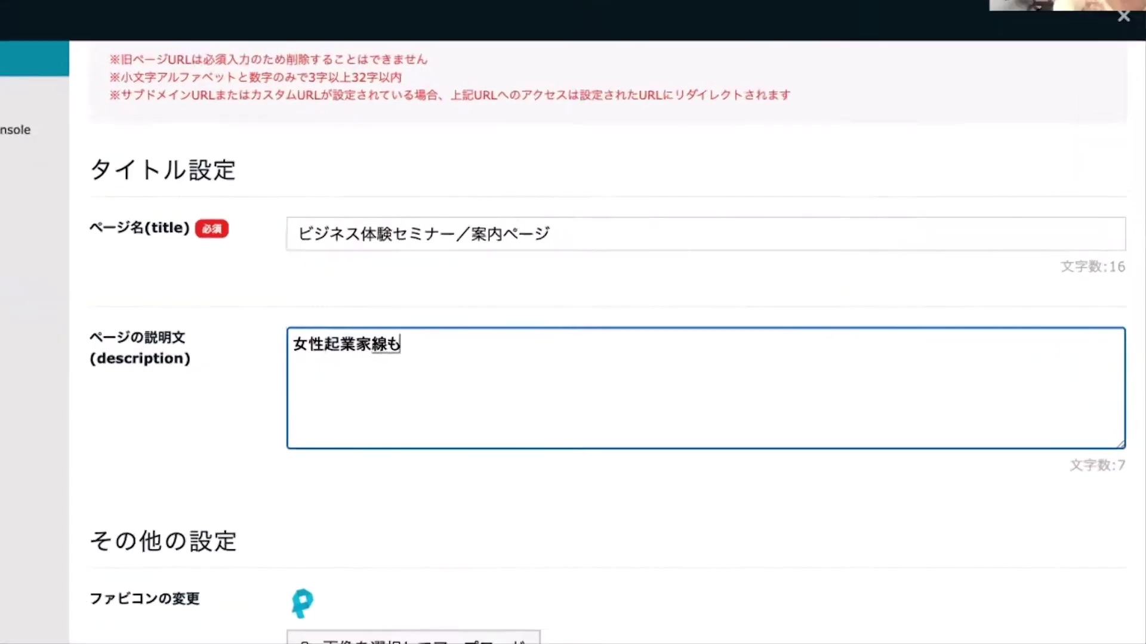
key("BackSpace")
key("BackSpace")
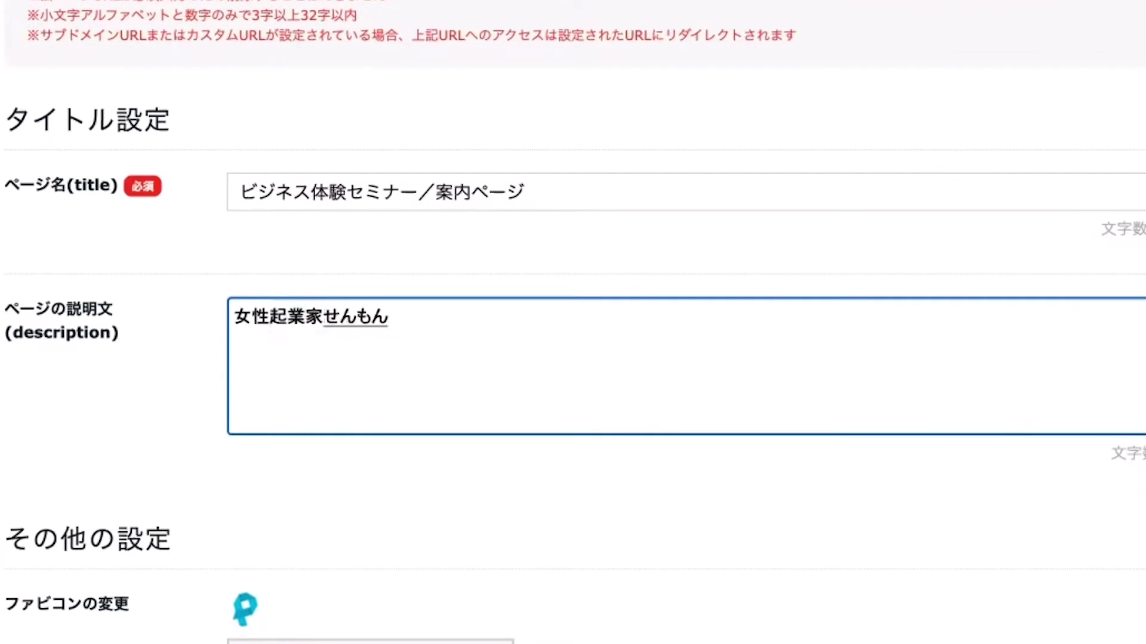
type("nokigyou")
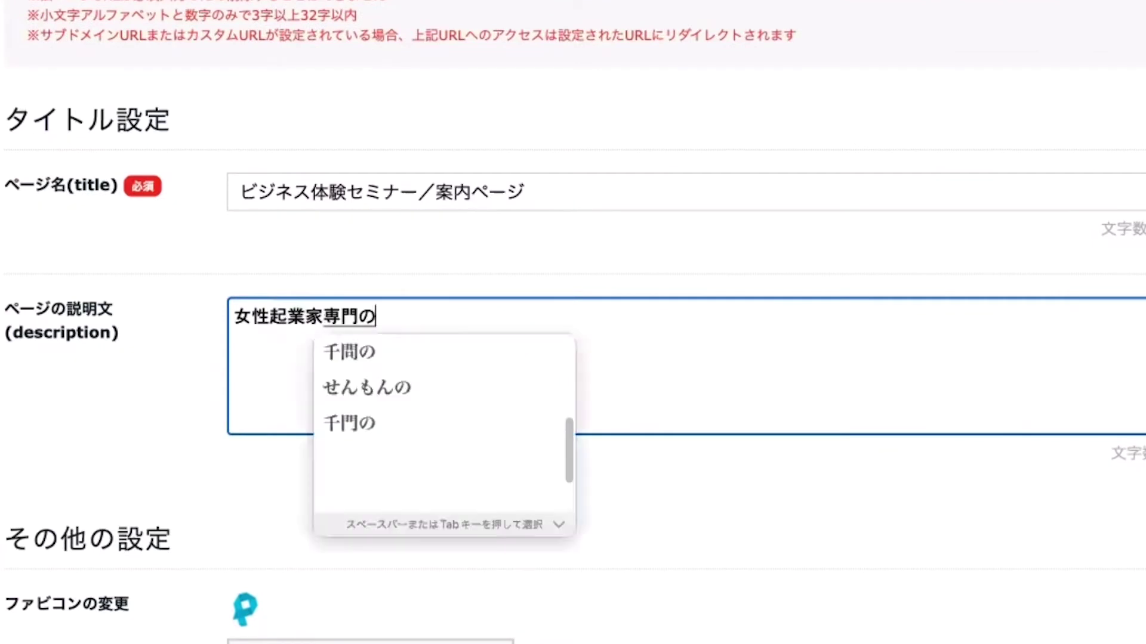
key("space")
type("konsarutanto")
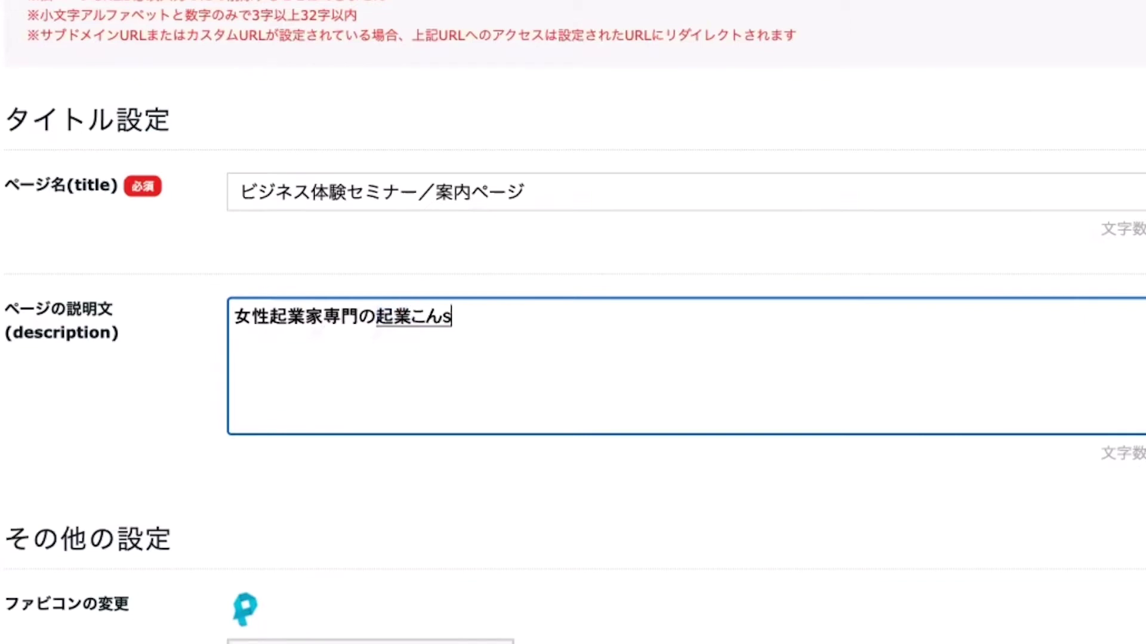
key("Return")
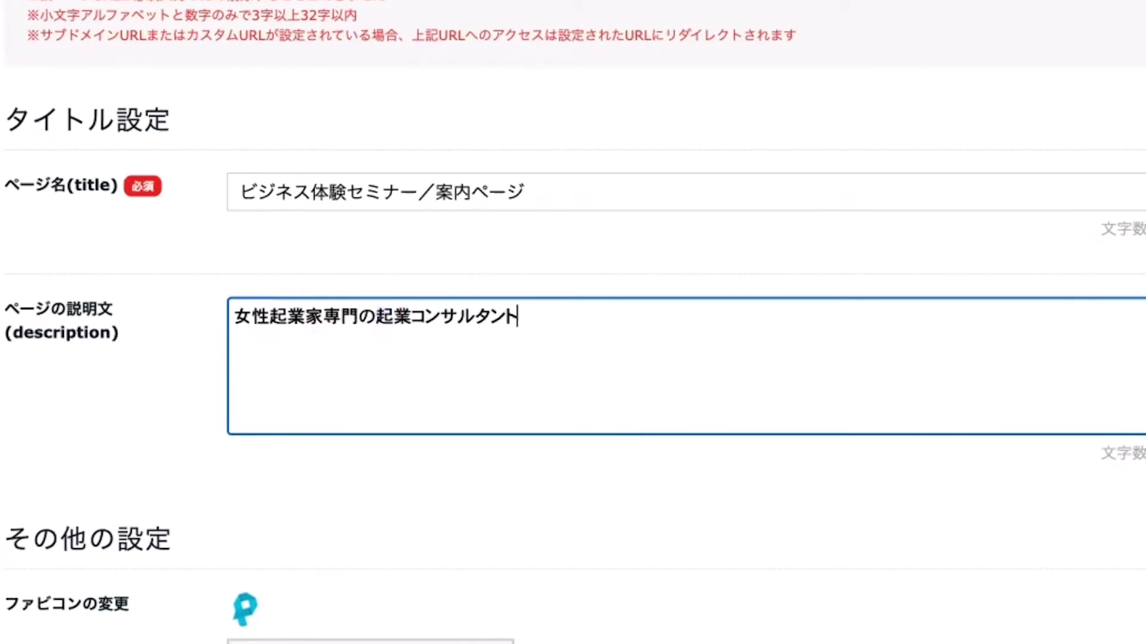
type(",nakajima")
key("Return")
type("tomomi")
key("space")
key("space")
key("Return")
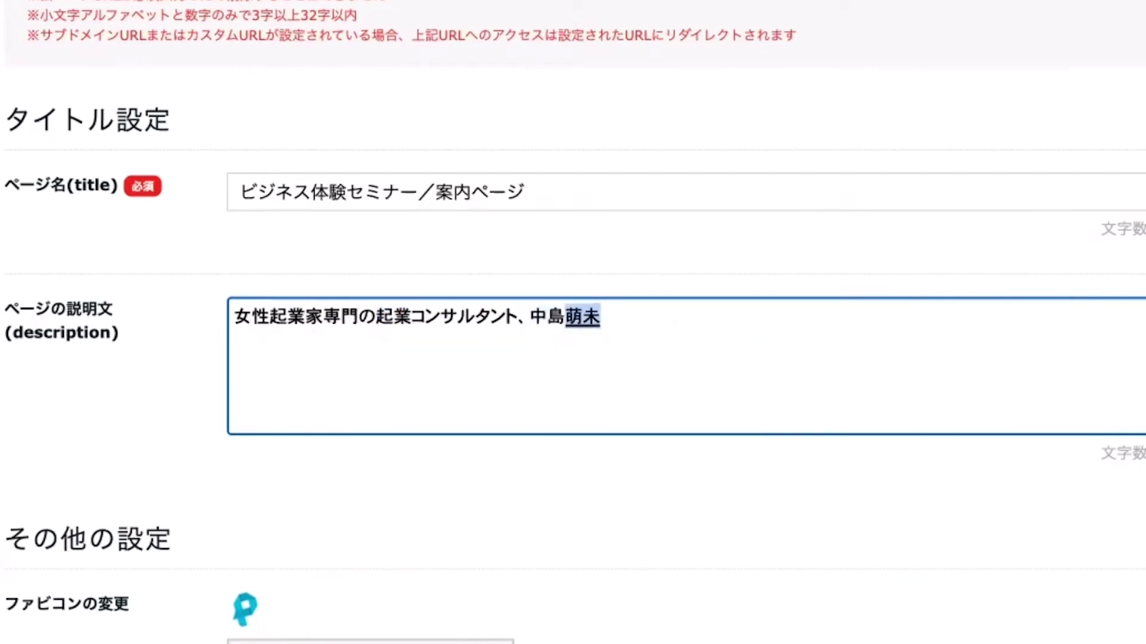
type("niyori")
key("Return")
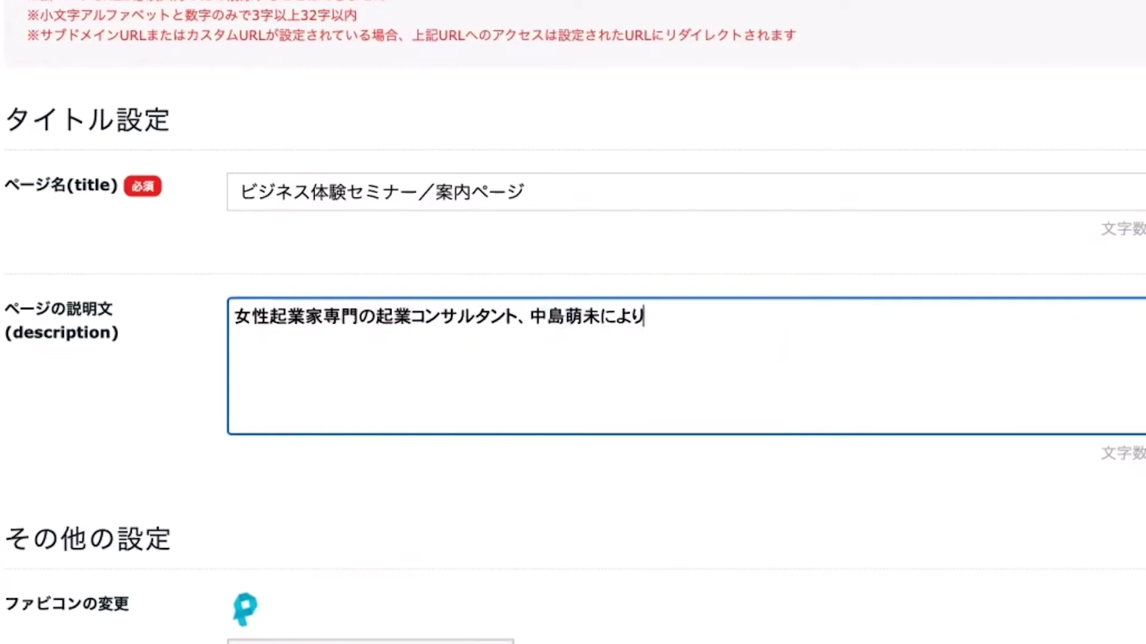
- Finish the sentence with ビジネスの体験セミナー募集ページです。
type("bijinesu")
key("space")
type("notaiken")
key("space")
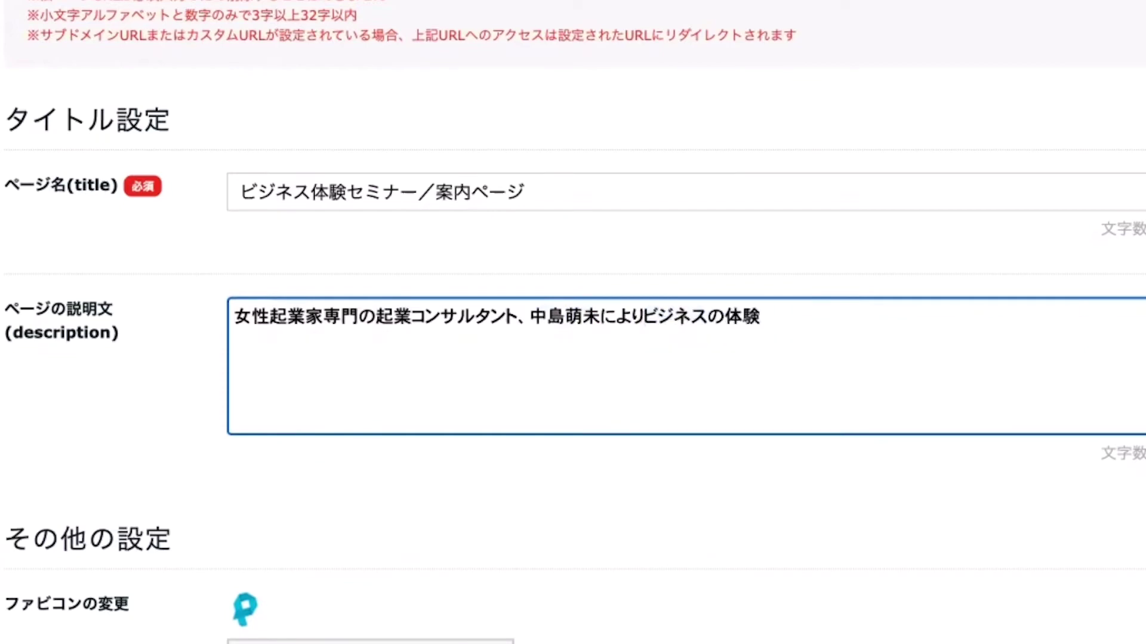
type("semina-")
key("Return")
type("boshuu")
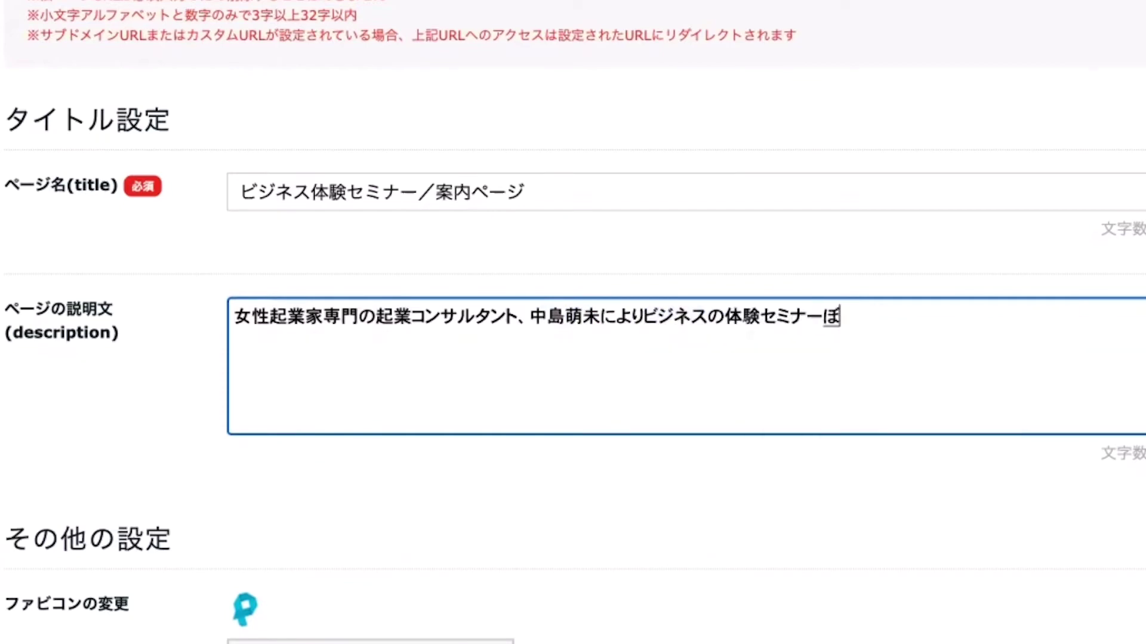
key("space")
type("pe-jidesu.")
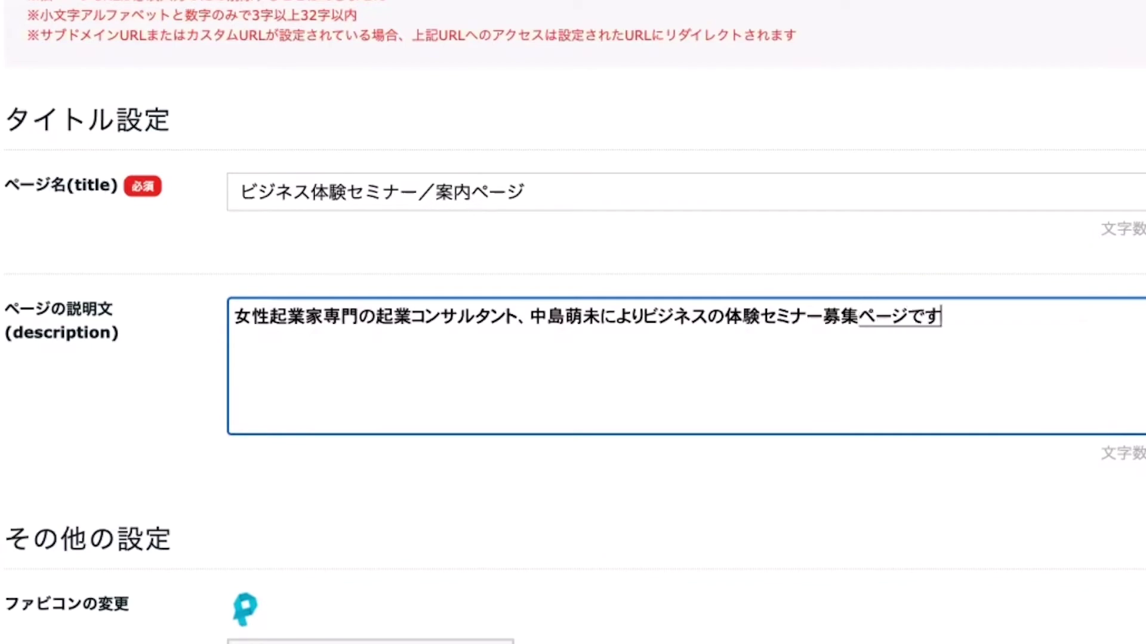
key("Return")
key("Return")
- Add インスタでの集客法 to the page description
type("insu")
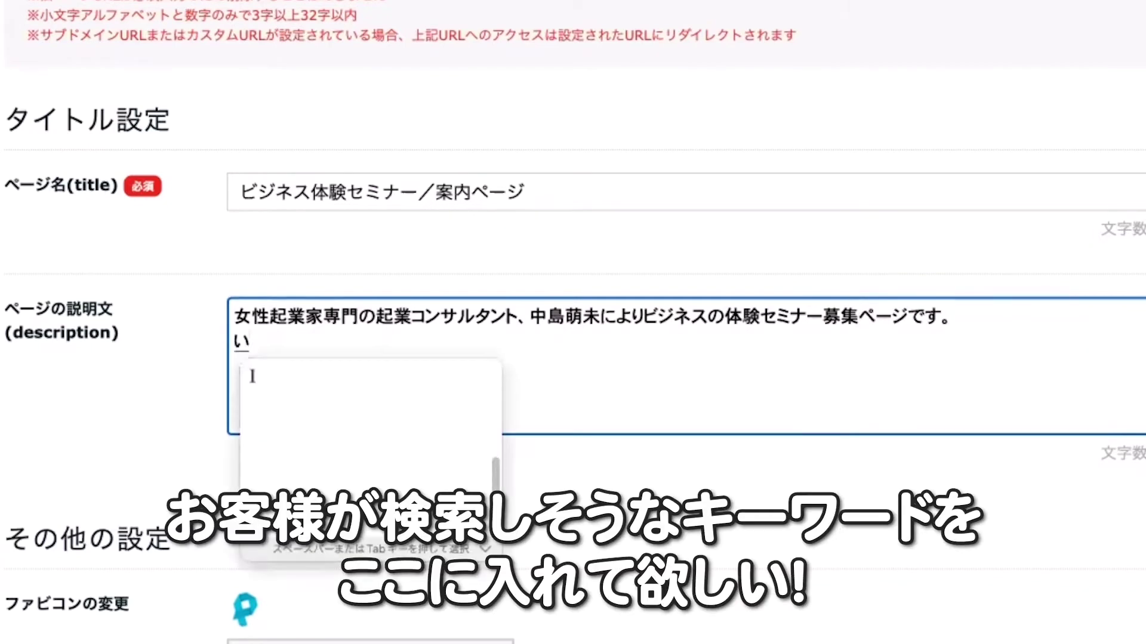
type("ta")
key("space")
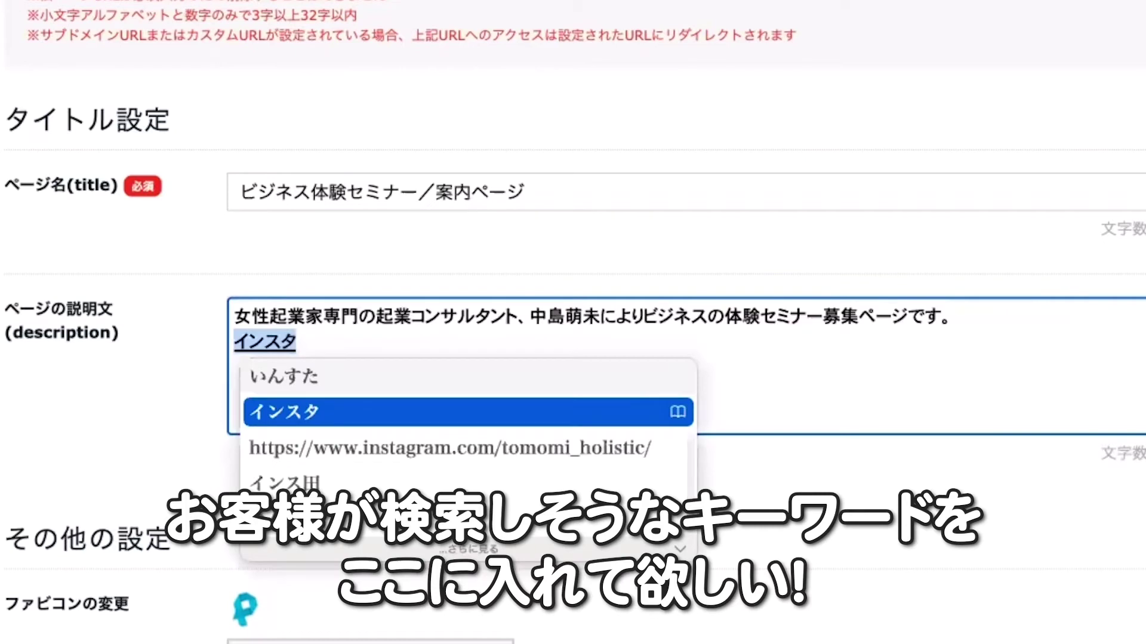
key("Return")
type("denoshuukyaku")
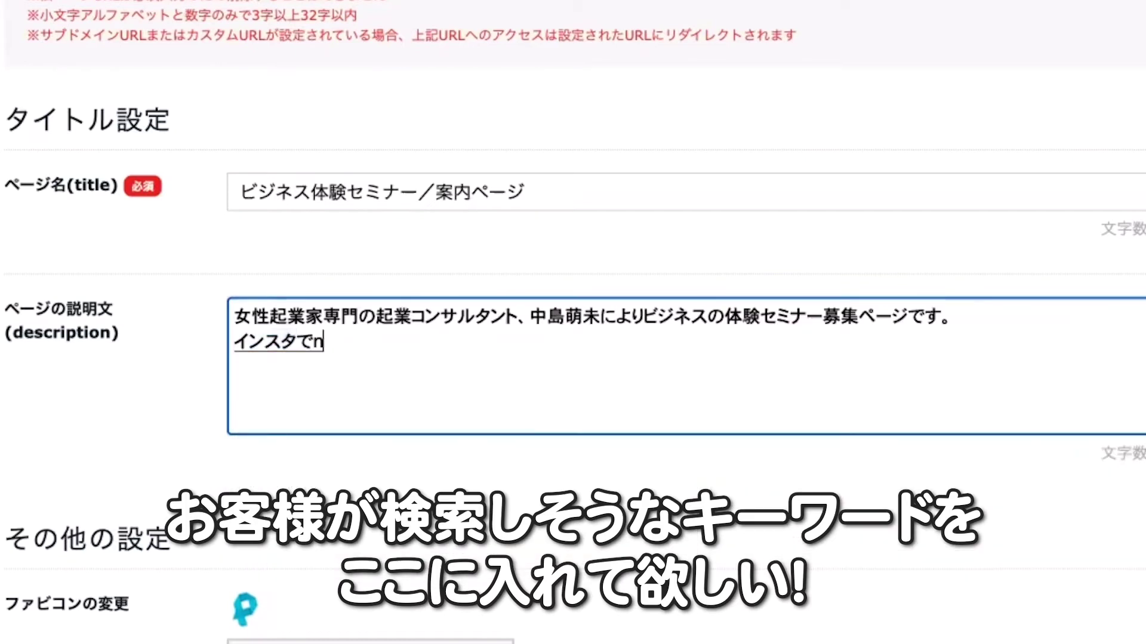
key("Return")
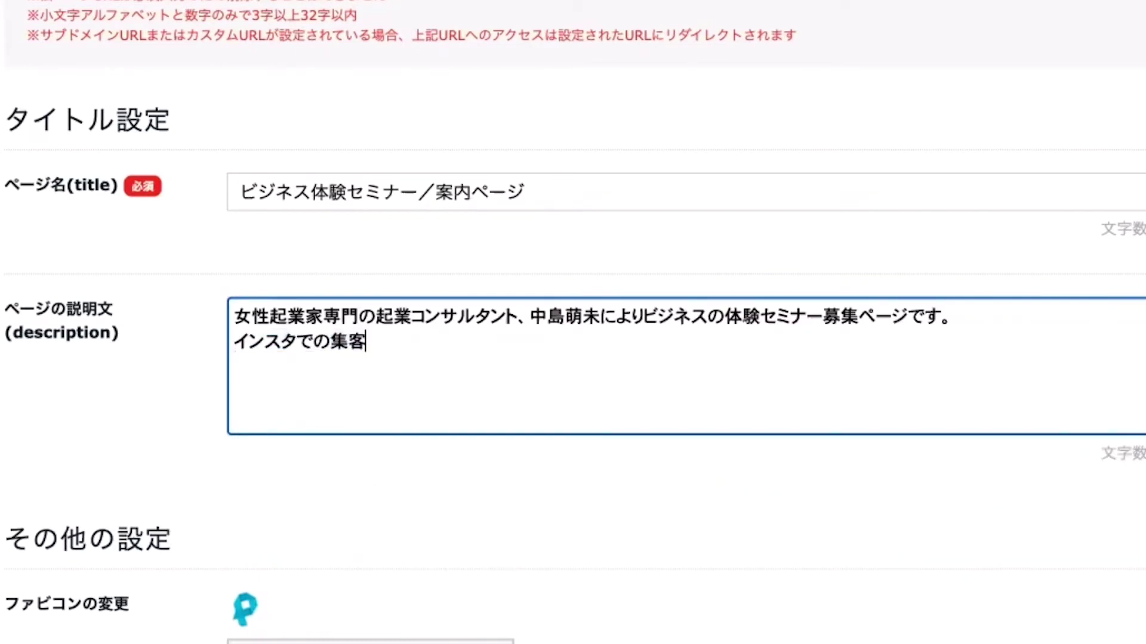
type("hou")
key("space")
key("space")
key("space")
key("Return")
- Continue the description with アメブロのアクセスアップ and クロージング率
type(",ameburonoa")
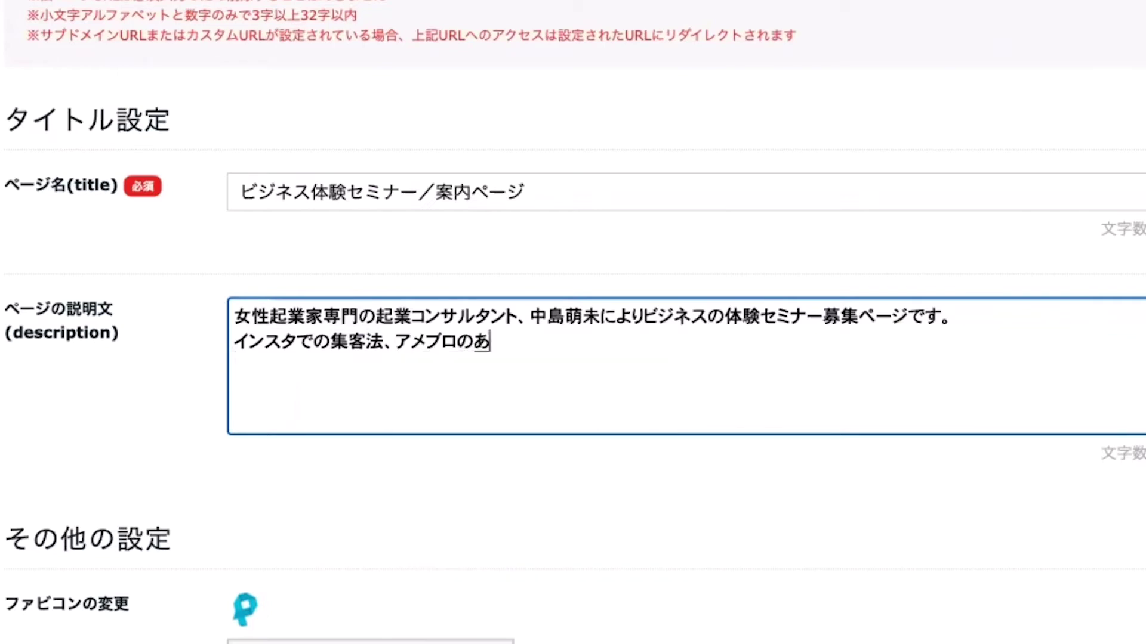
type("kusesu")
key("space")
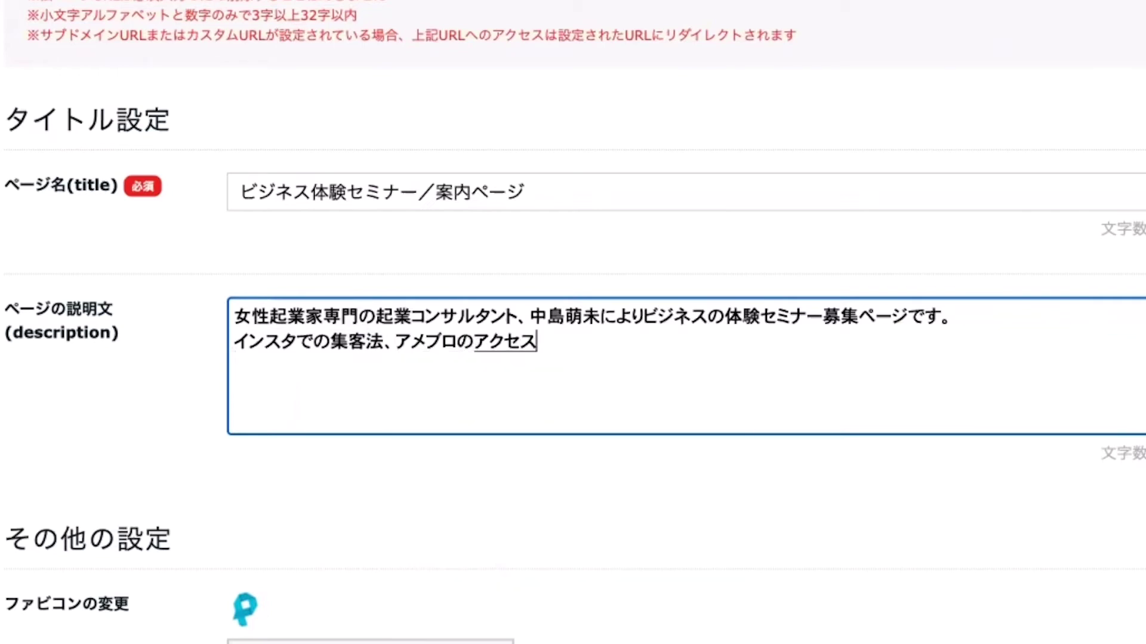
type("appu,kuro-jingu")
key("Return")
type("ri")
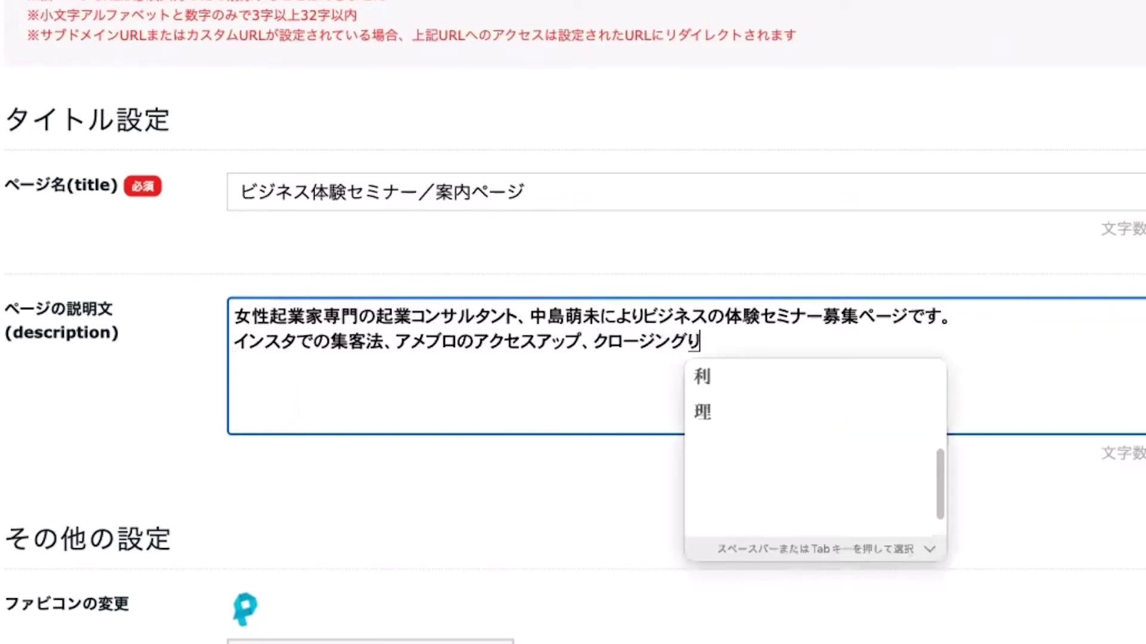
type("tsu")
key("space")
key("Return")
- Add the 月商7桁 phrase after クロージング率アップ
type("appun")
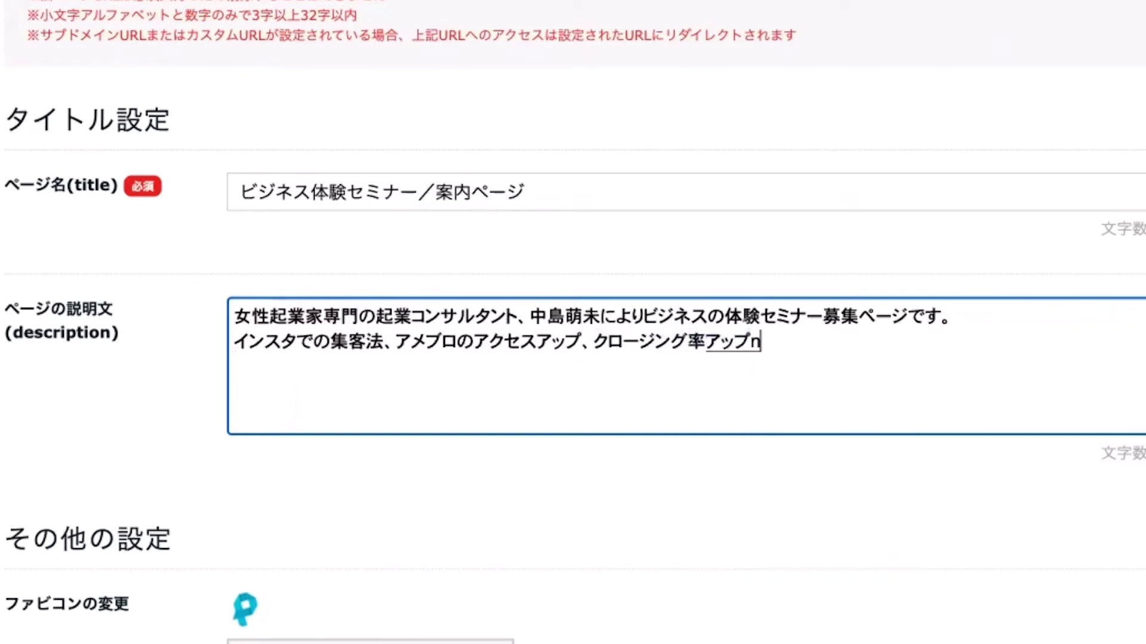
type("ouara")
key("space")
key("space")
key("Escape")
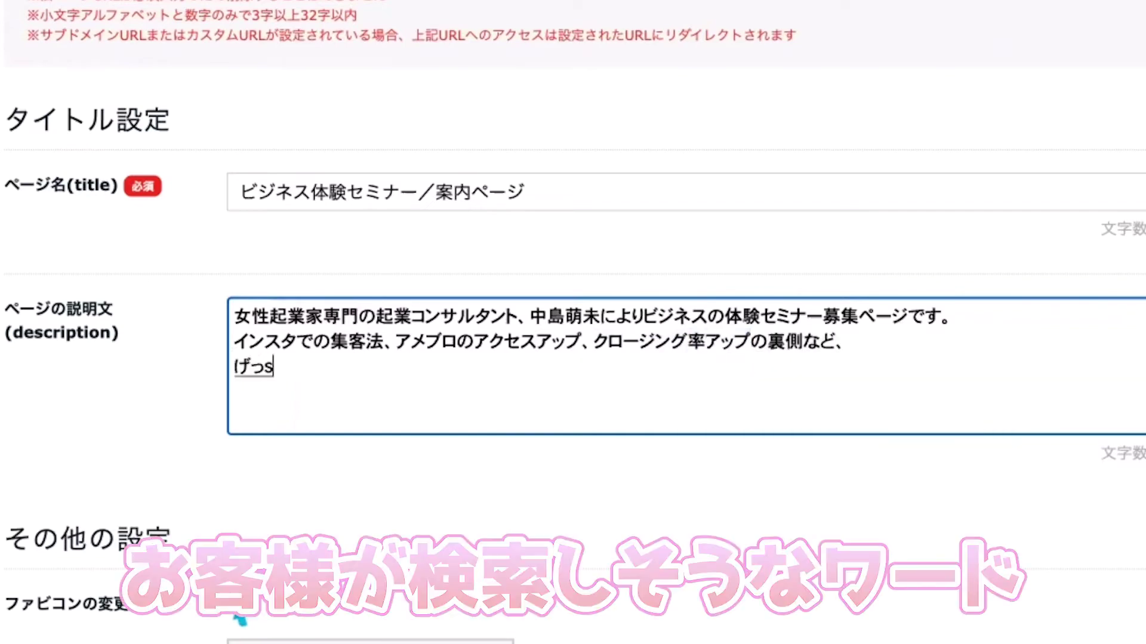
type("shou")
key("space")
key("space")
key("space")
key("Return")
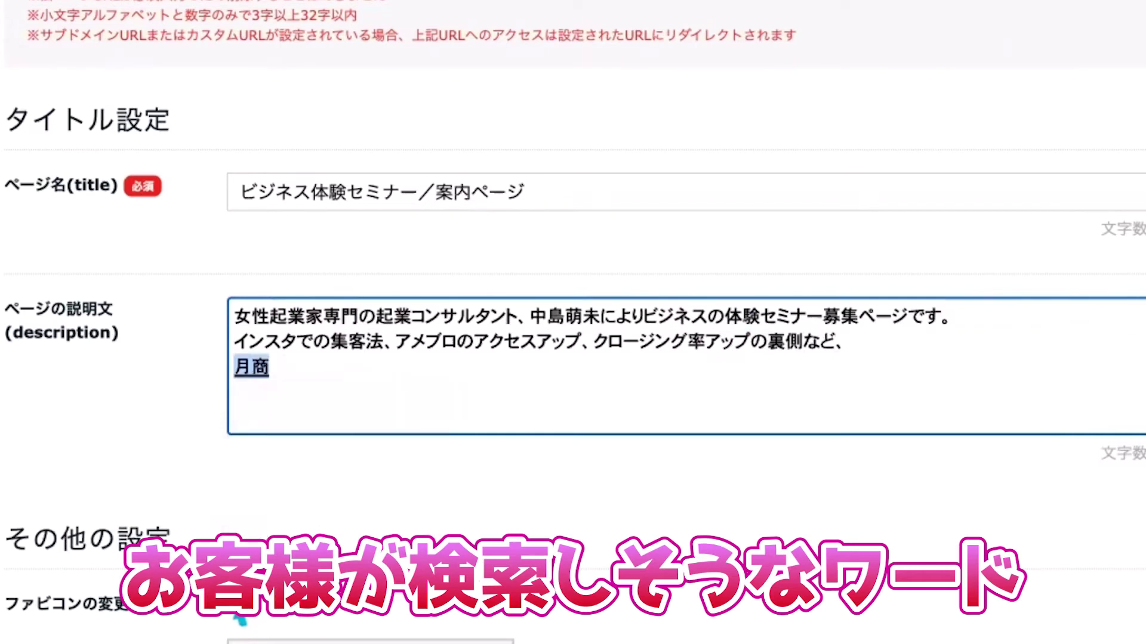
type("10")
key("BackSpace")
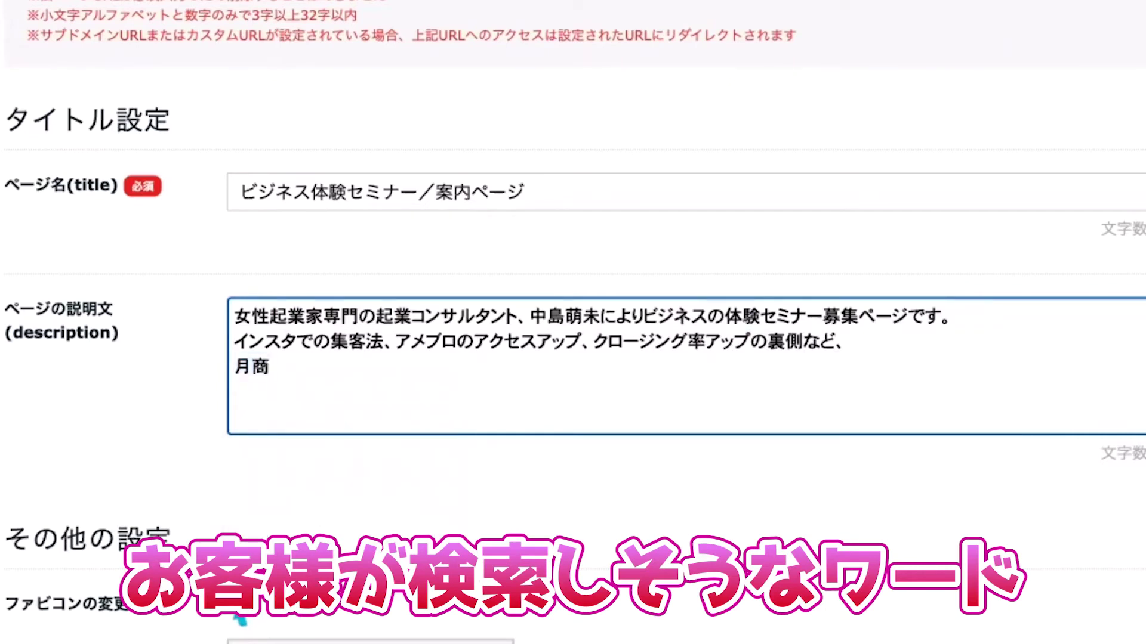
type("ta")
key("space")
key("Return")
- End the description with に導くビジネスのヒントをプレゼント。
type("nimichibiku")
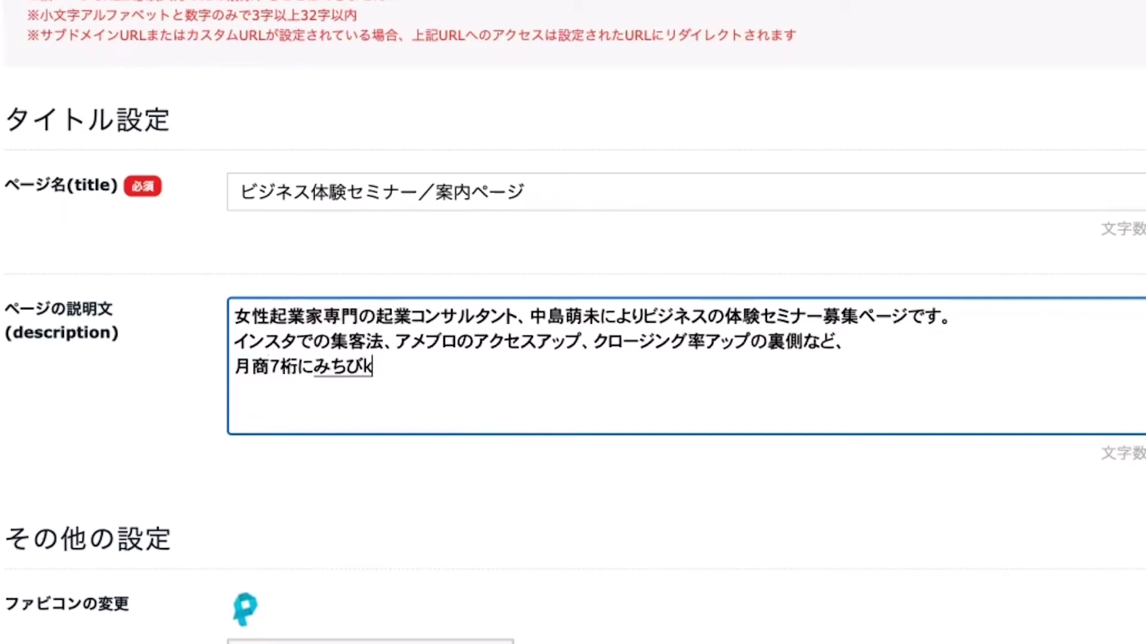
key("space")
type("bijinesunob")
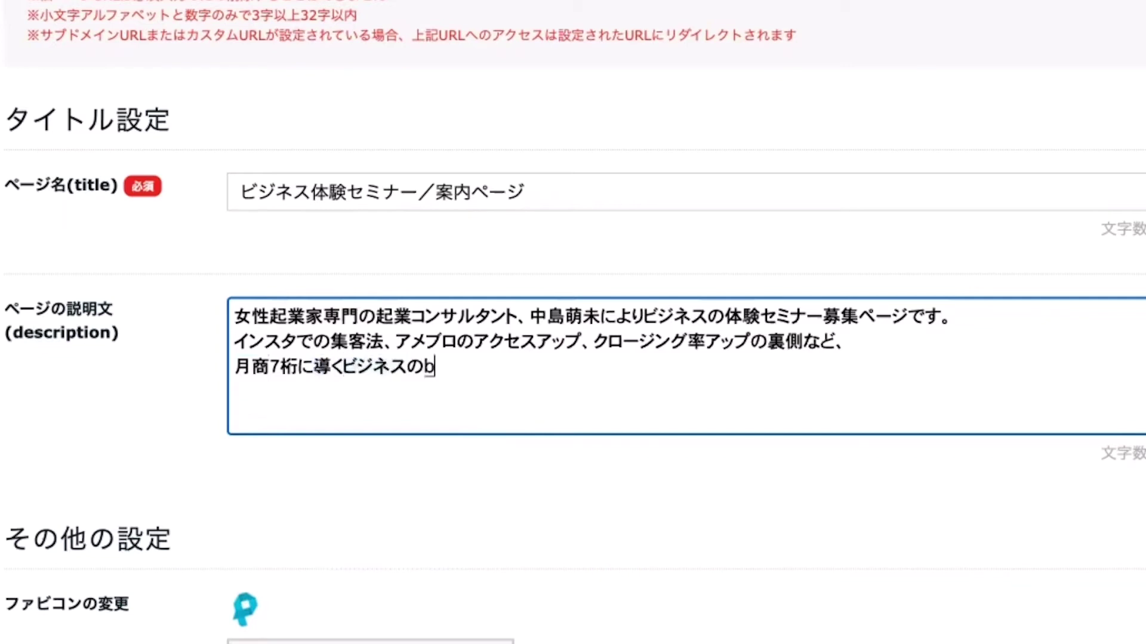
type("hintowopurezento")
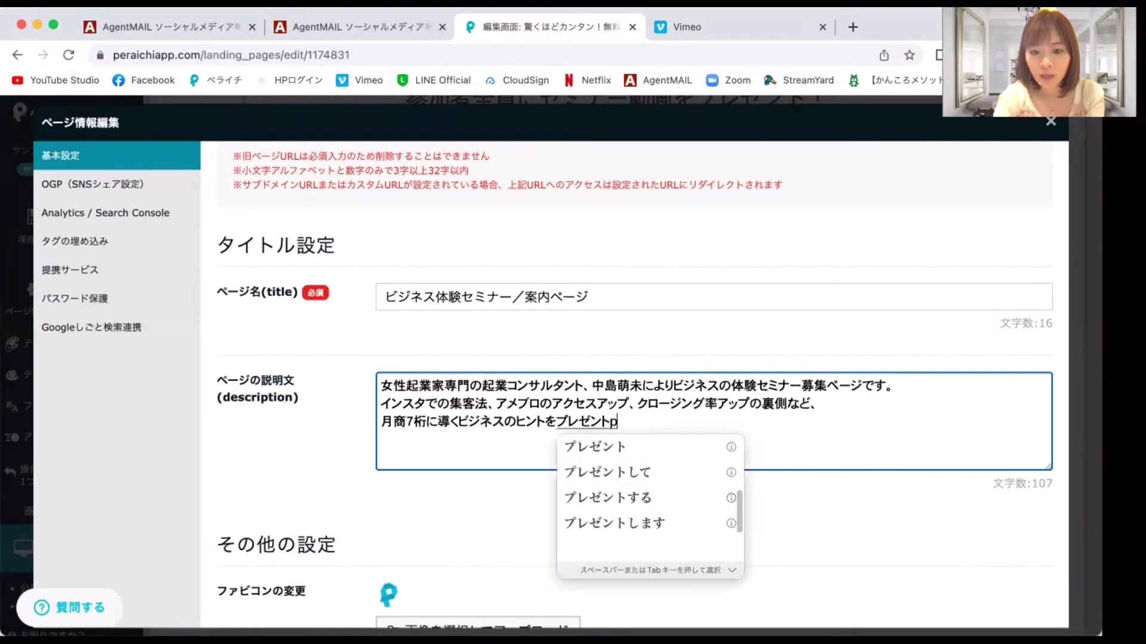
key("space")
type(".")
key("Return")
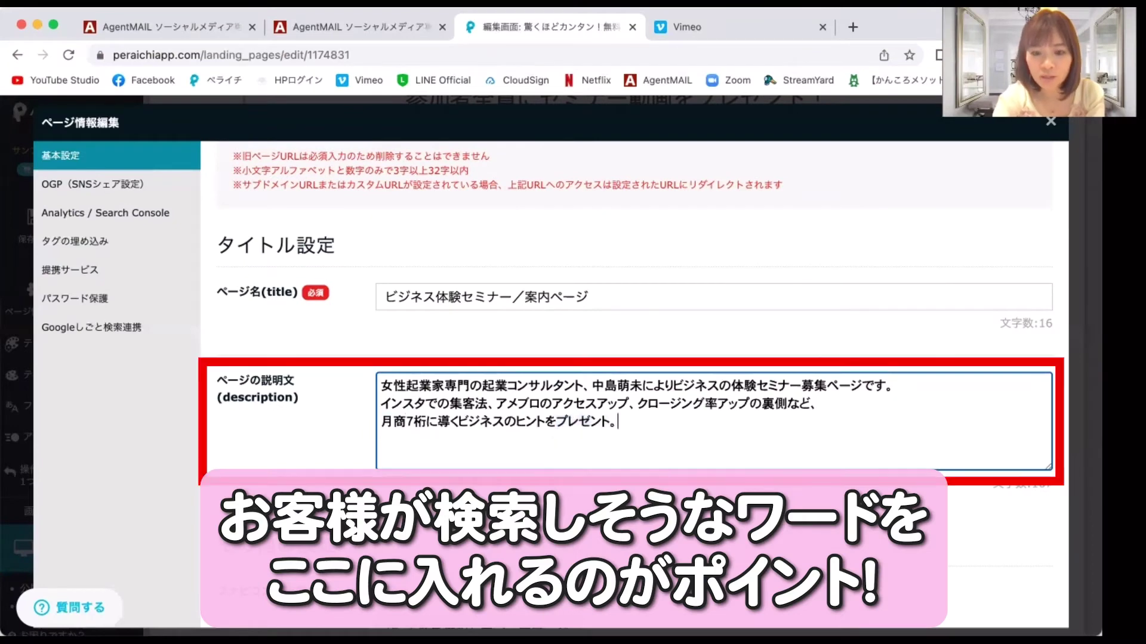
scroll(335, 460, "down", 1)
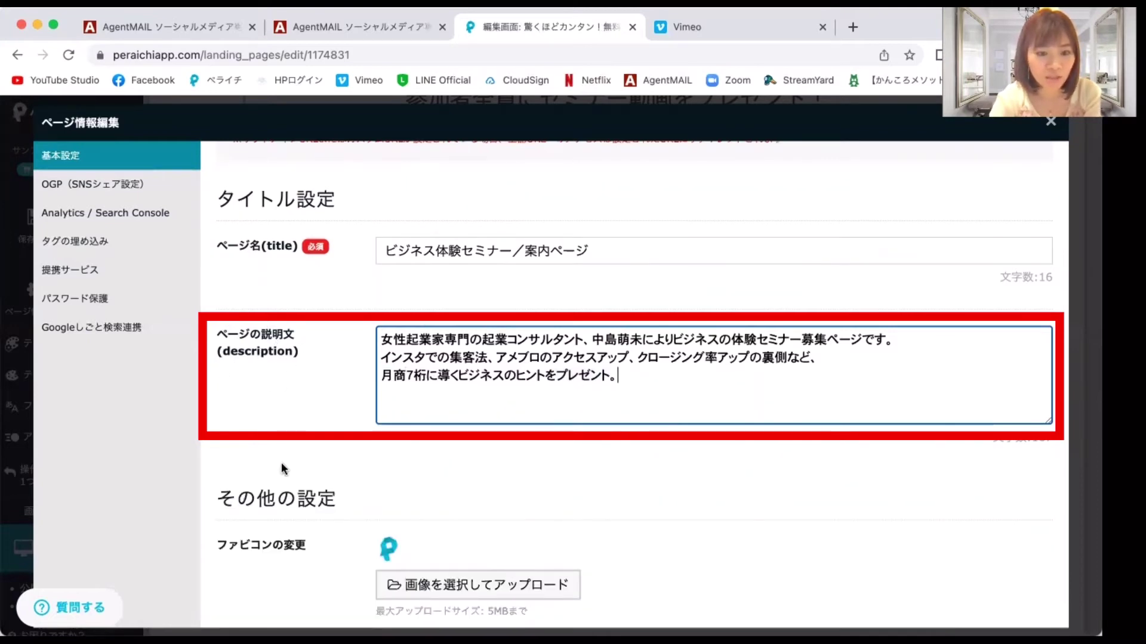
- Pick the pink flower image from My Library as the favicon and save the basic settings
scroll(281, 468, "down", 3)
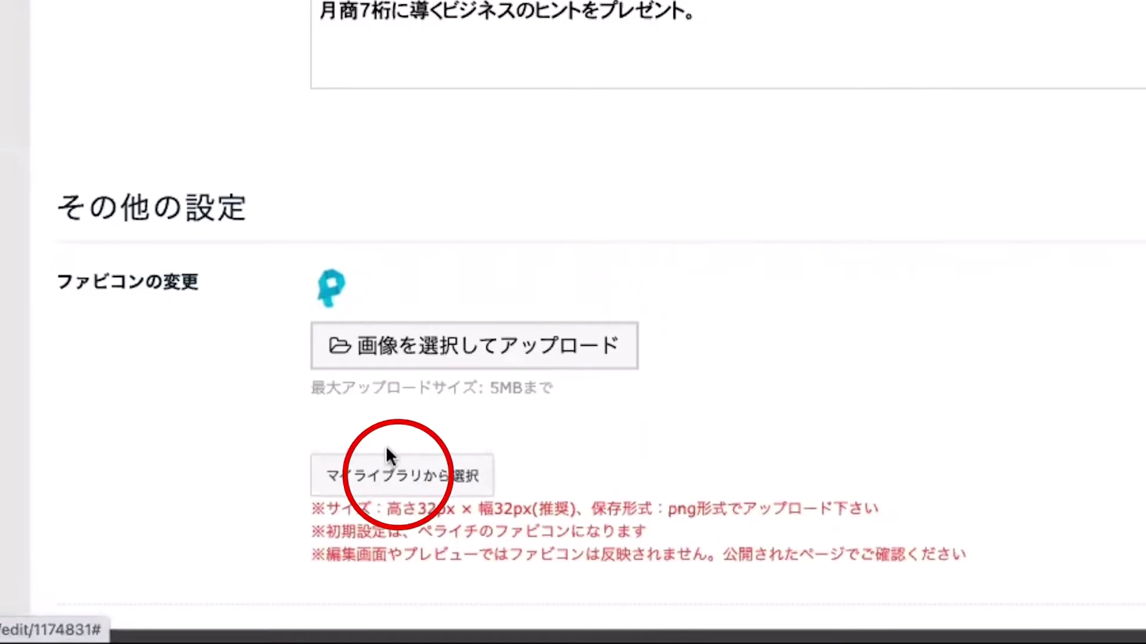
left_click(406, 477)
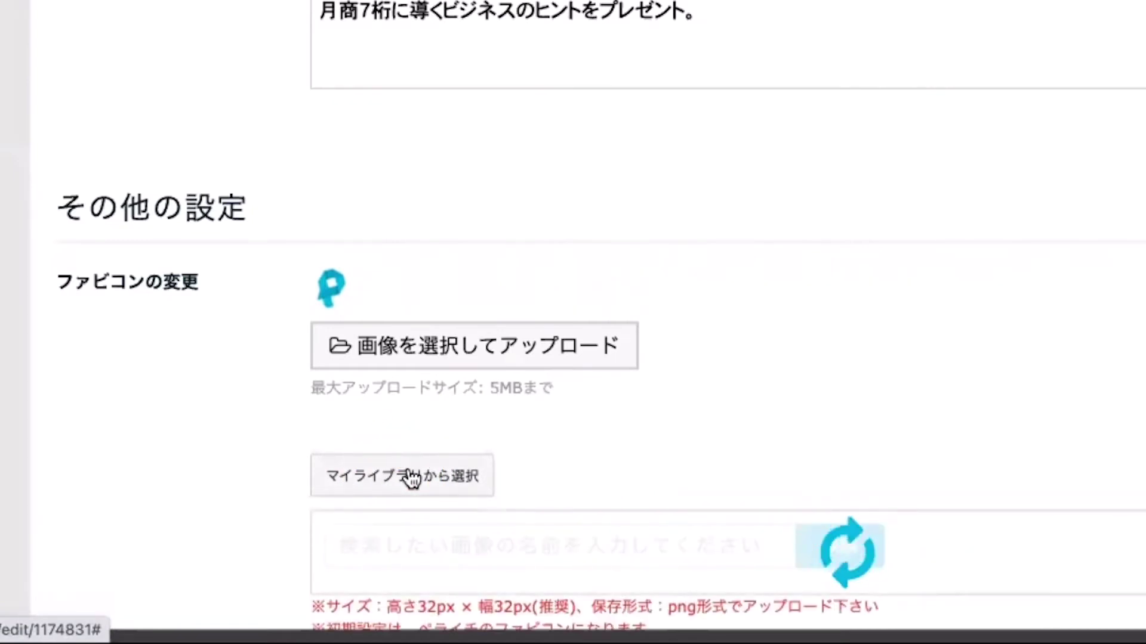
scroll(199, 458, "down", 3)
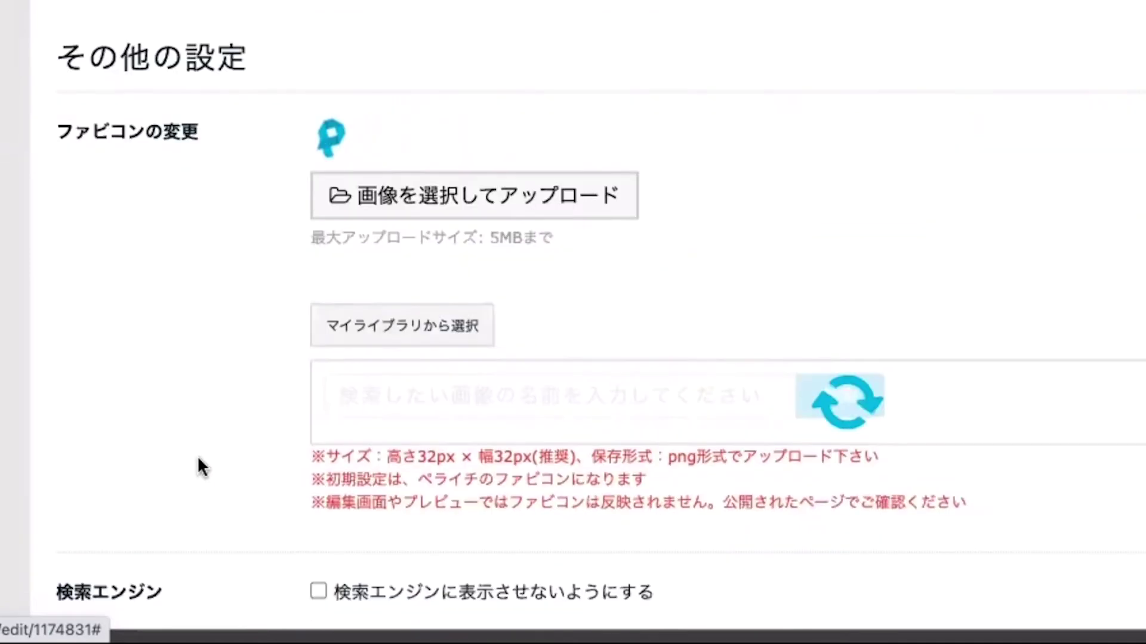
scroll(198, 459, "down", 2)
scroll(418, 491, "down", 2)
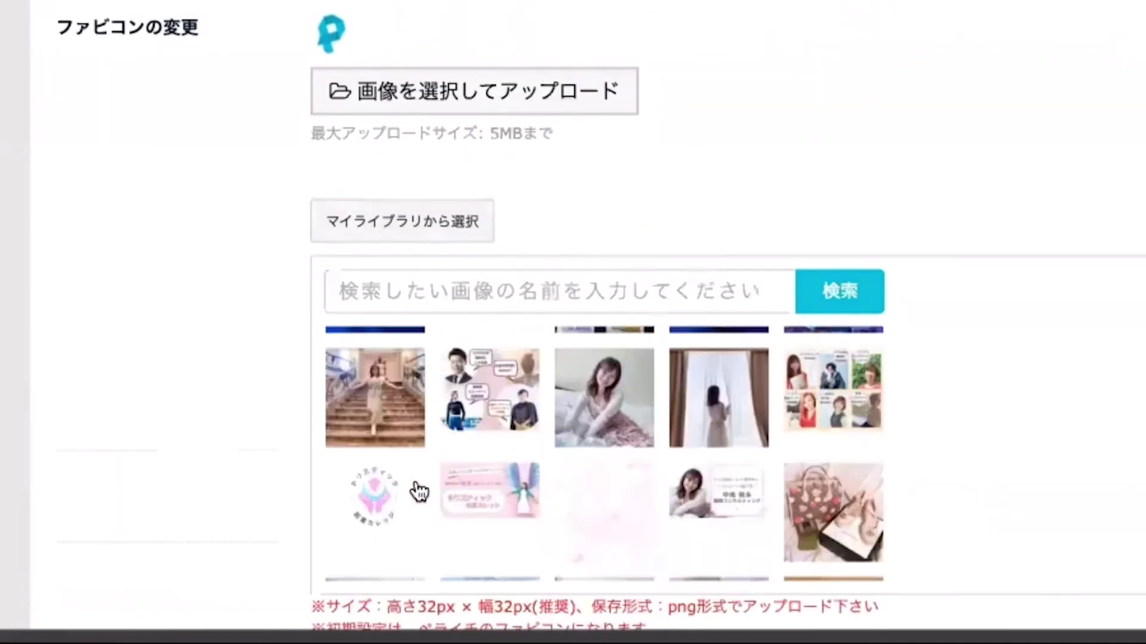
scroll(420, 490, "down", 8)
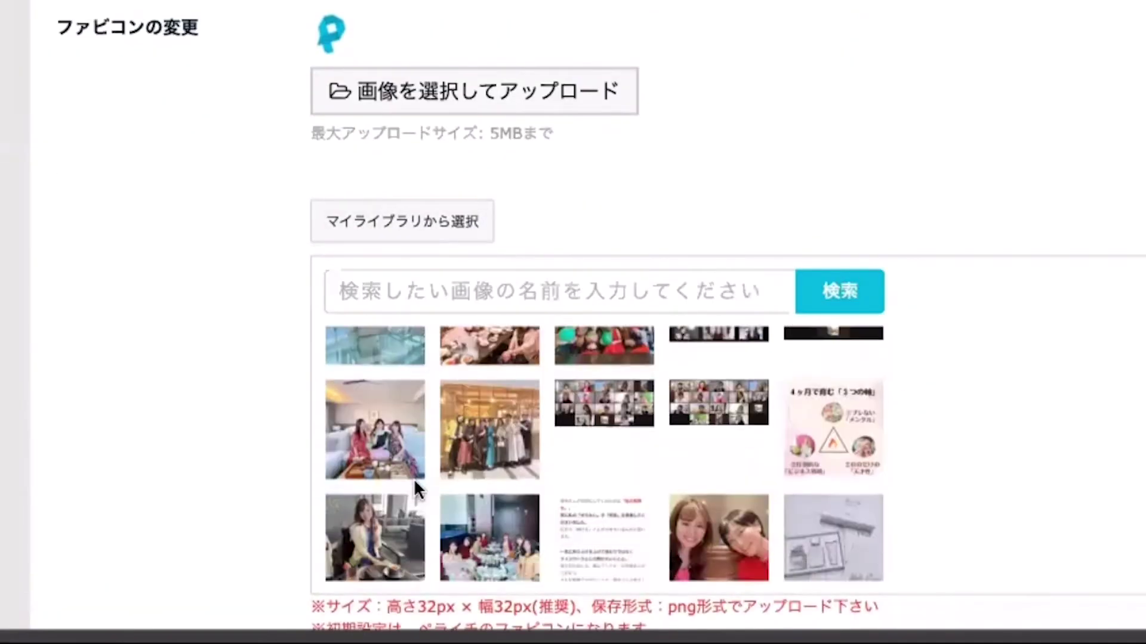
scroll(414, 479, "down", 5)
left_click(621, 365)
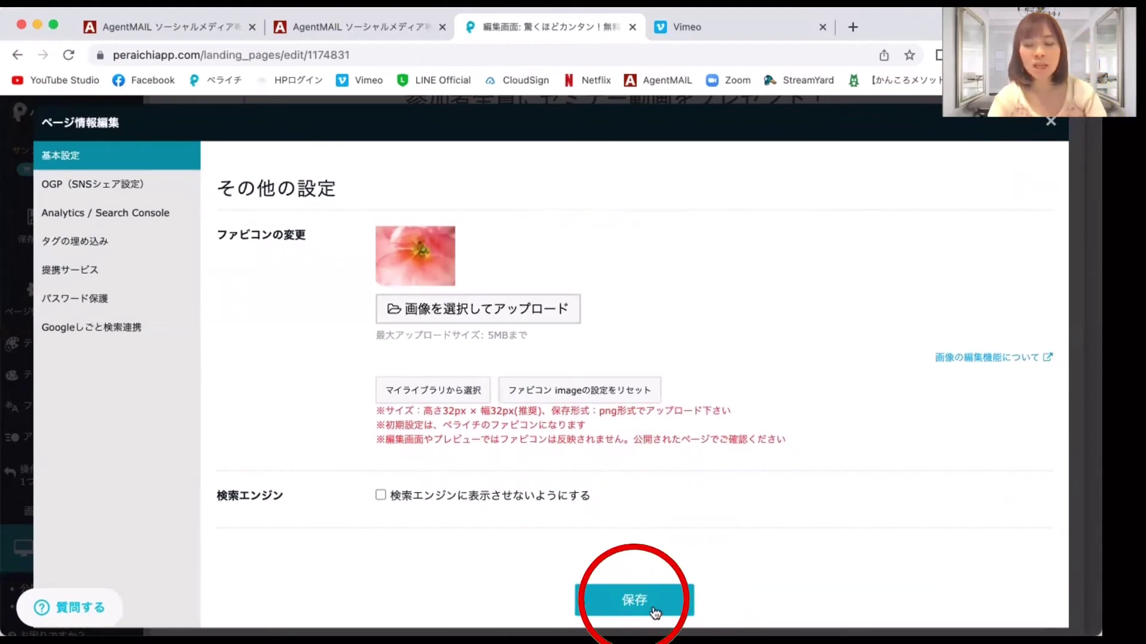
left_click(652, 609)
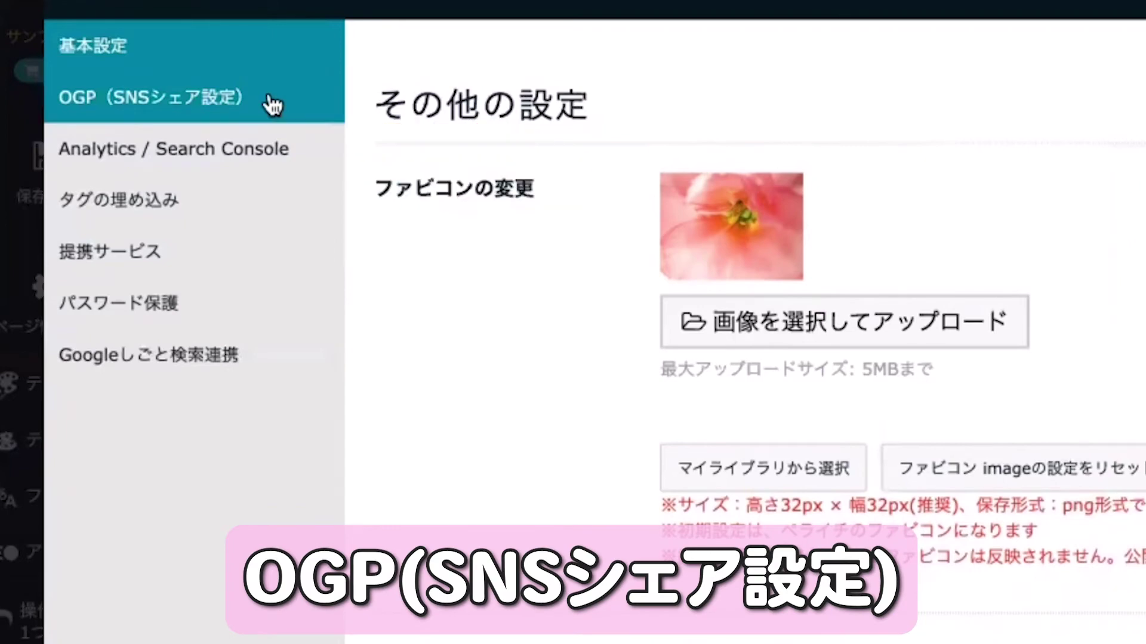
- Switch to the OGP（SNSシェア設定）section and check the still-empty OGP image area
left_click(271, 105)
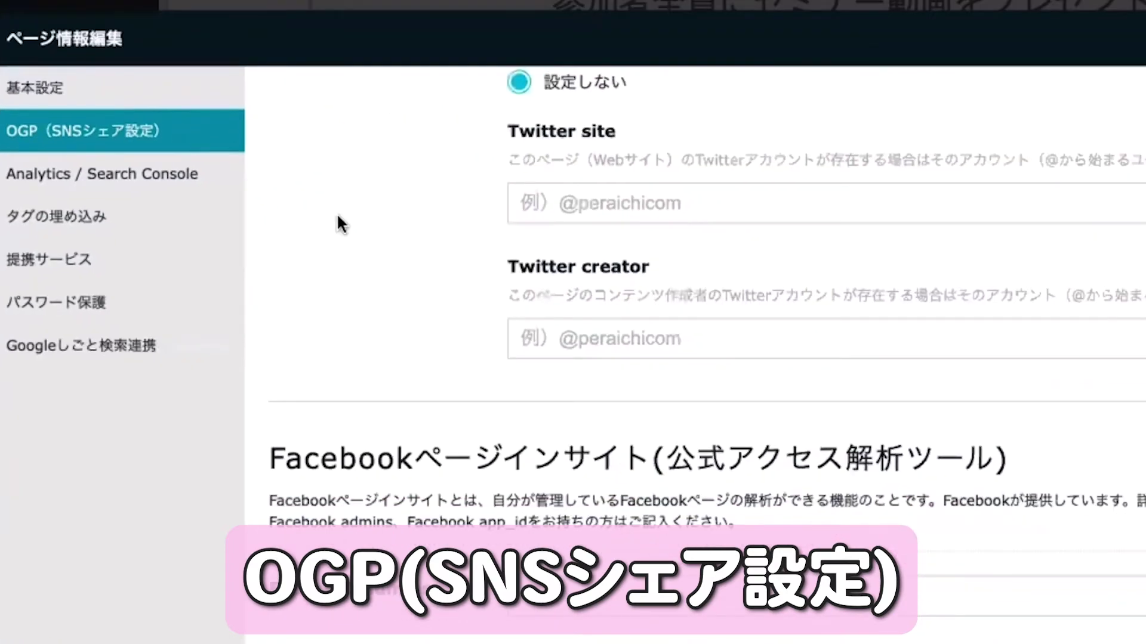
scroll(360, 235, "up", 10)
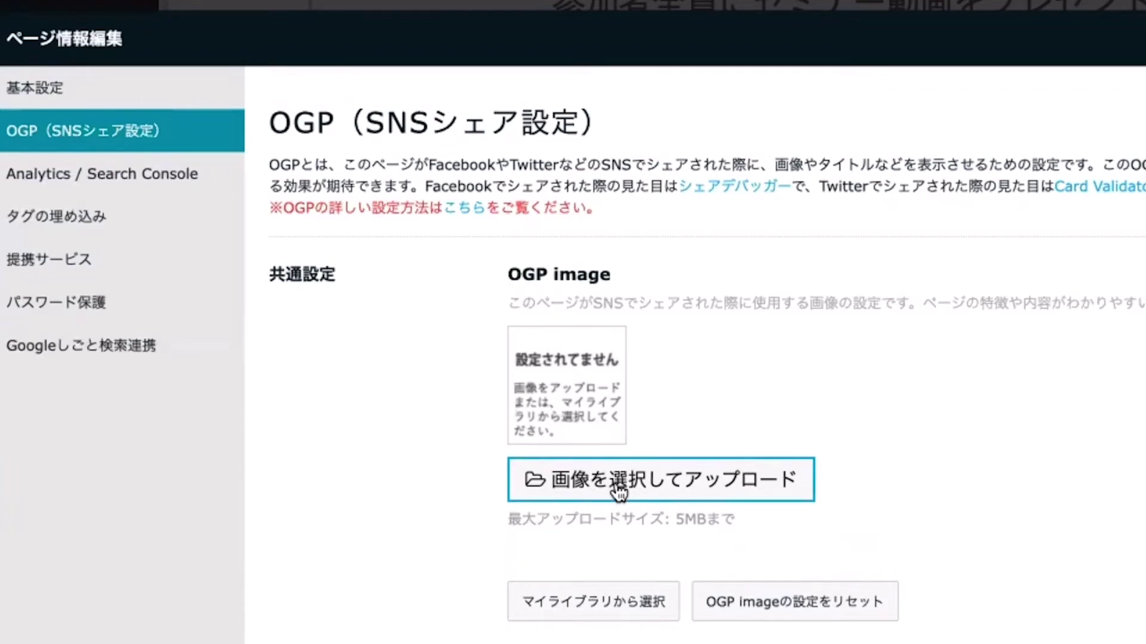
scroll(578, 342, "down", 6)
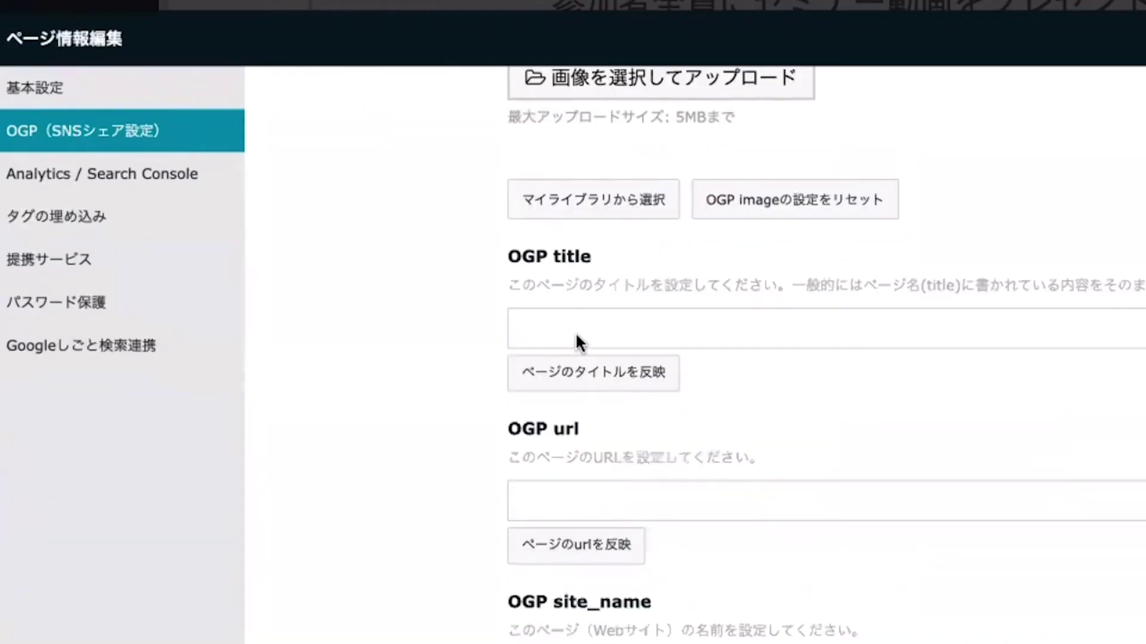
scroll(576, 338, "up", 6)
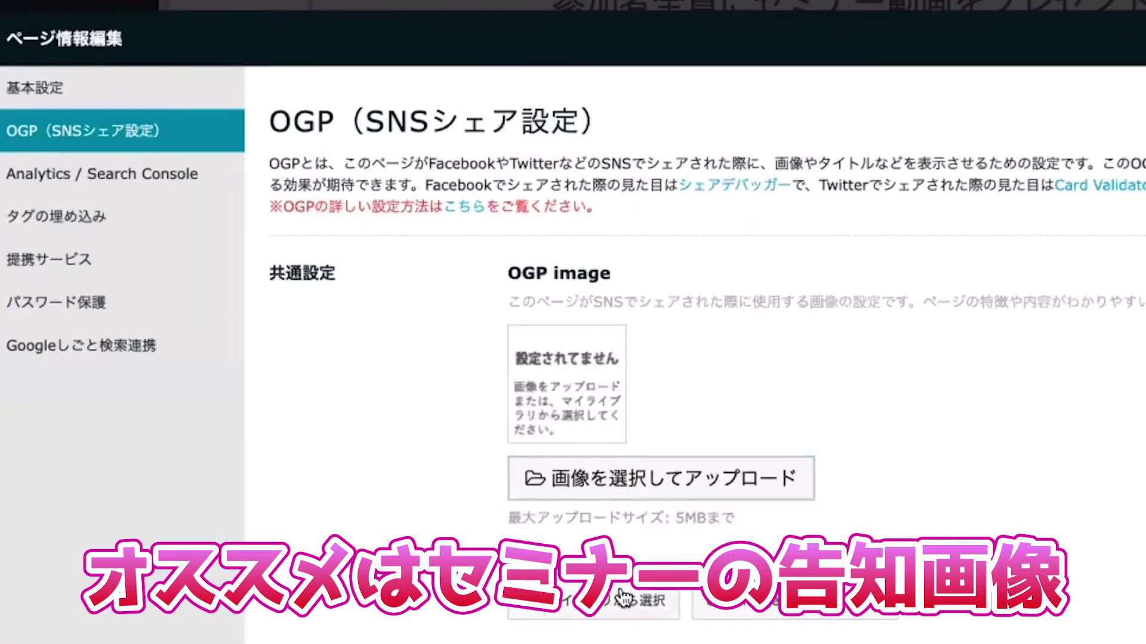
- Set the pink image from the library as the OGP image
left_click(623, 620)
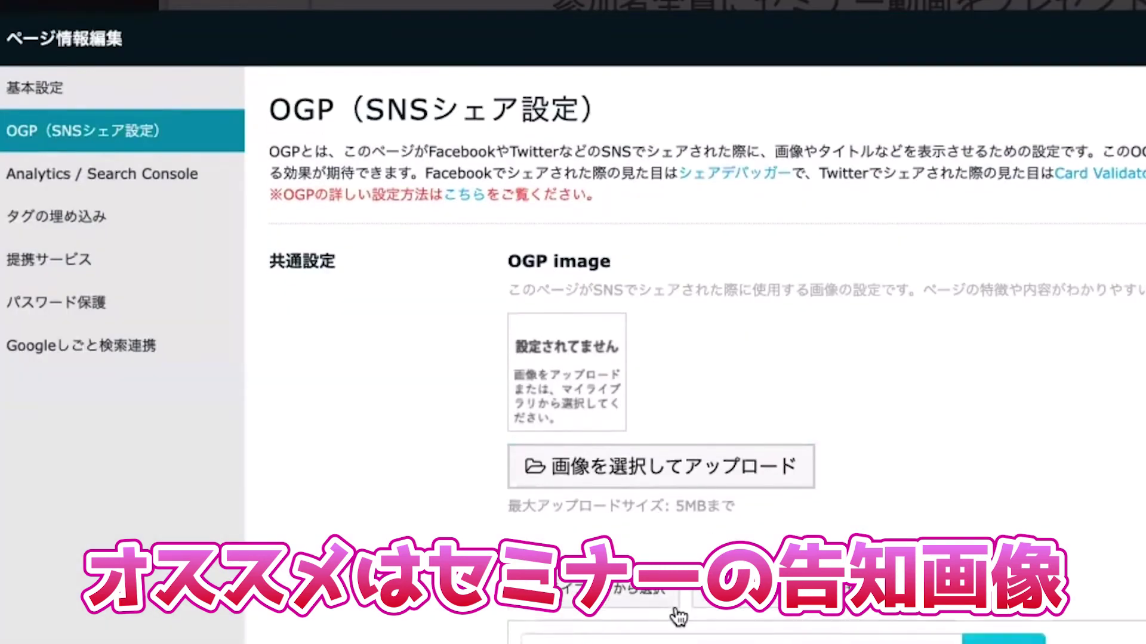
scroll(680, 614, "down", 5)
scroll(728, 536, "down", 5)
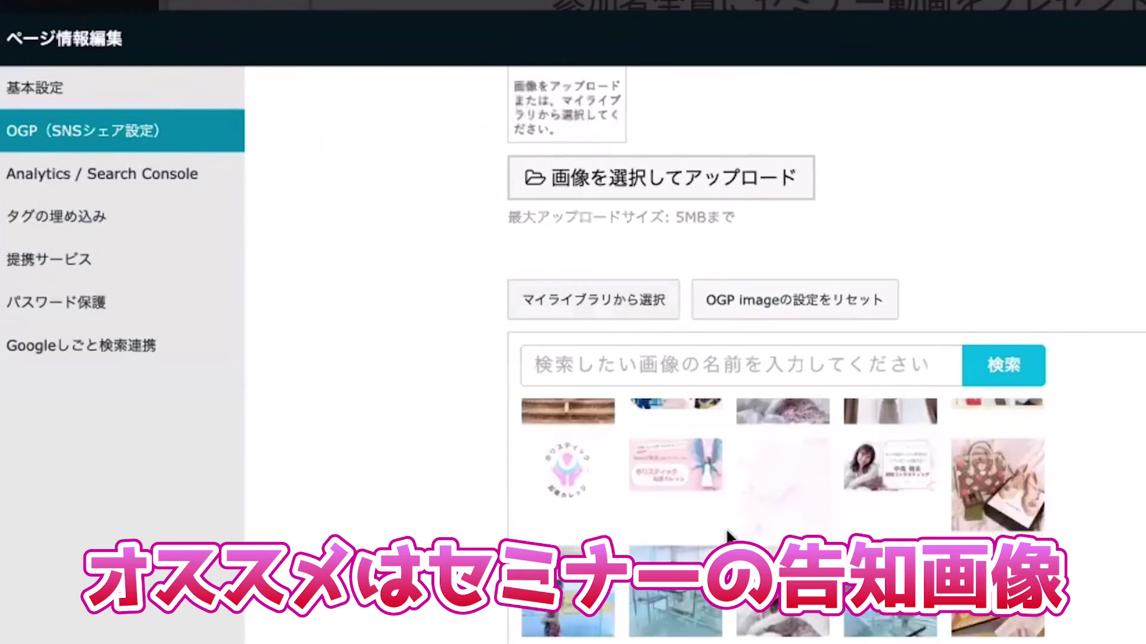
left_click(689, 456)
scroll(309, 371, "up", 3)
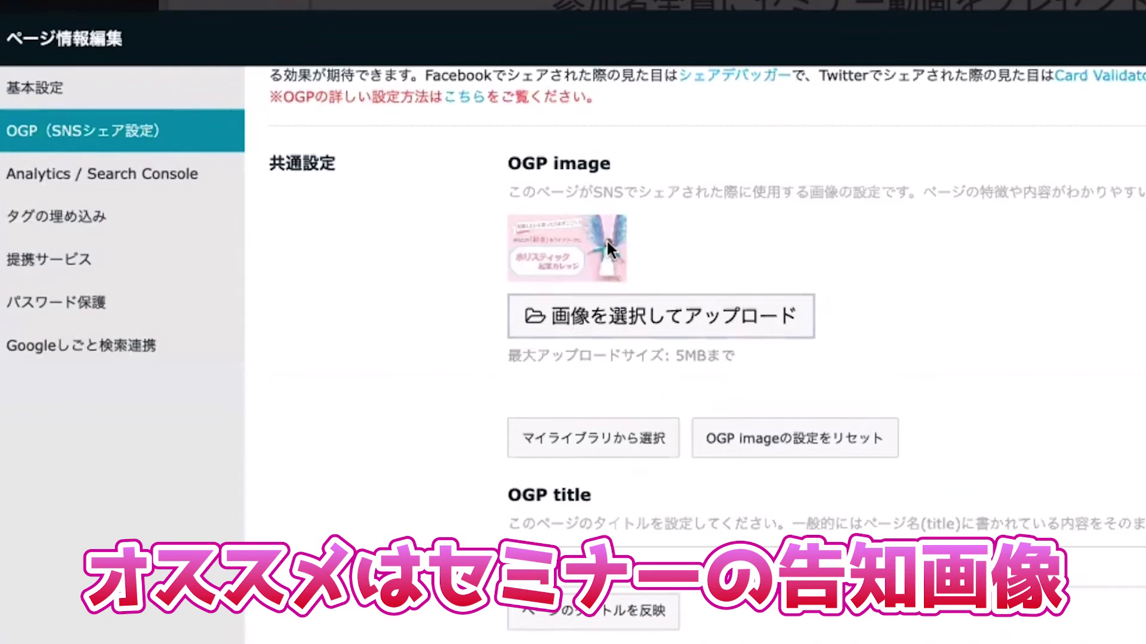
scroll(387, 451, "down", 2)
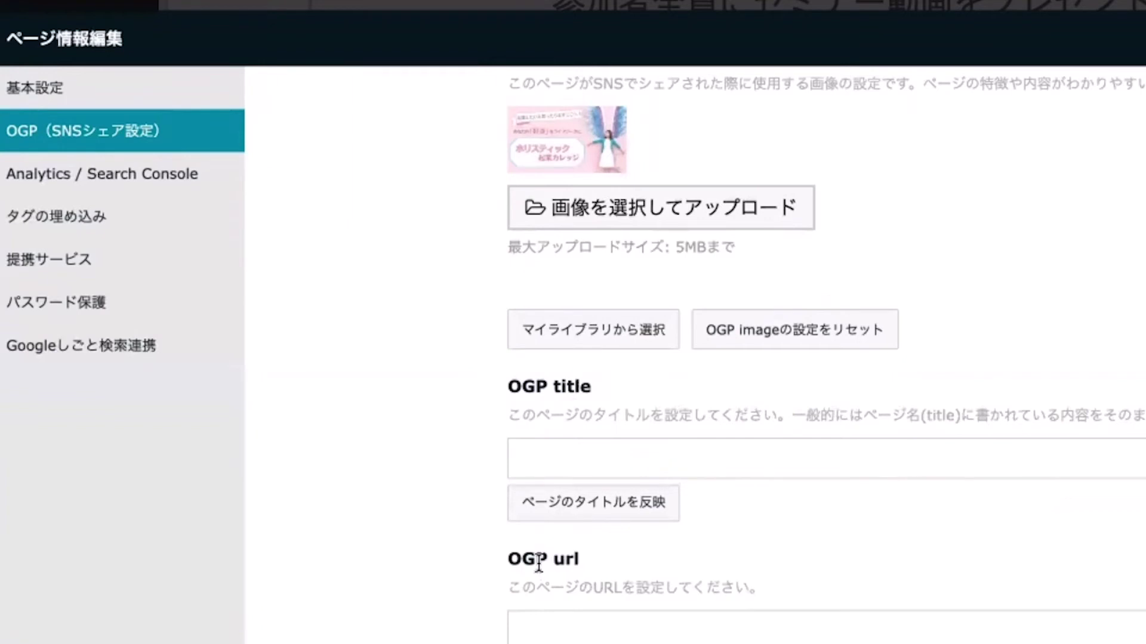
- Fill OGP title, url, site_name and description from the page's own title, URL and description
left_click(586, 513)
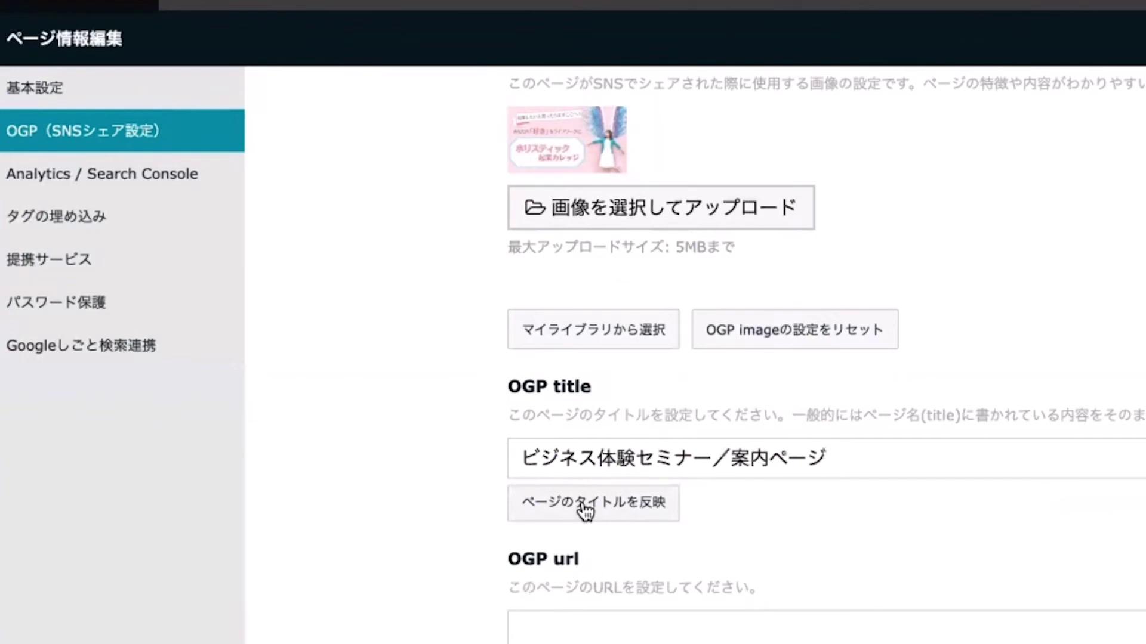
scroll(586, 512, "down", 2)
scroll(548, 483, "down", 2)
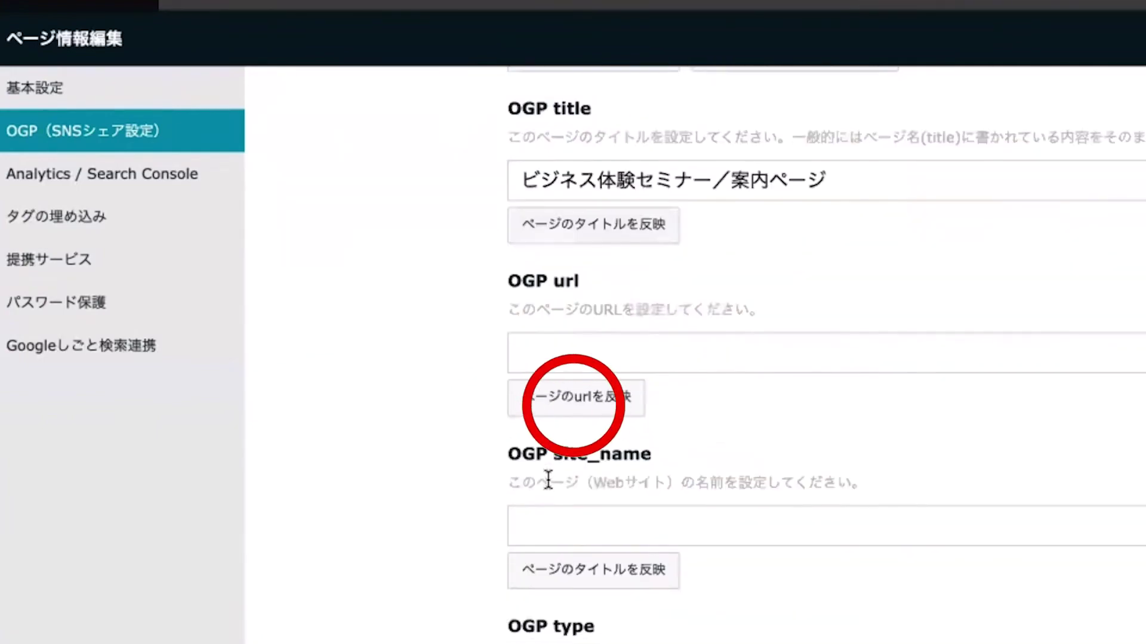
left_click(574, 404)
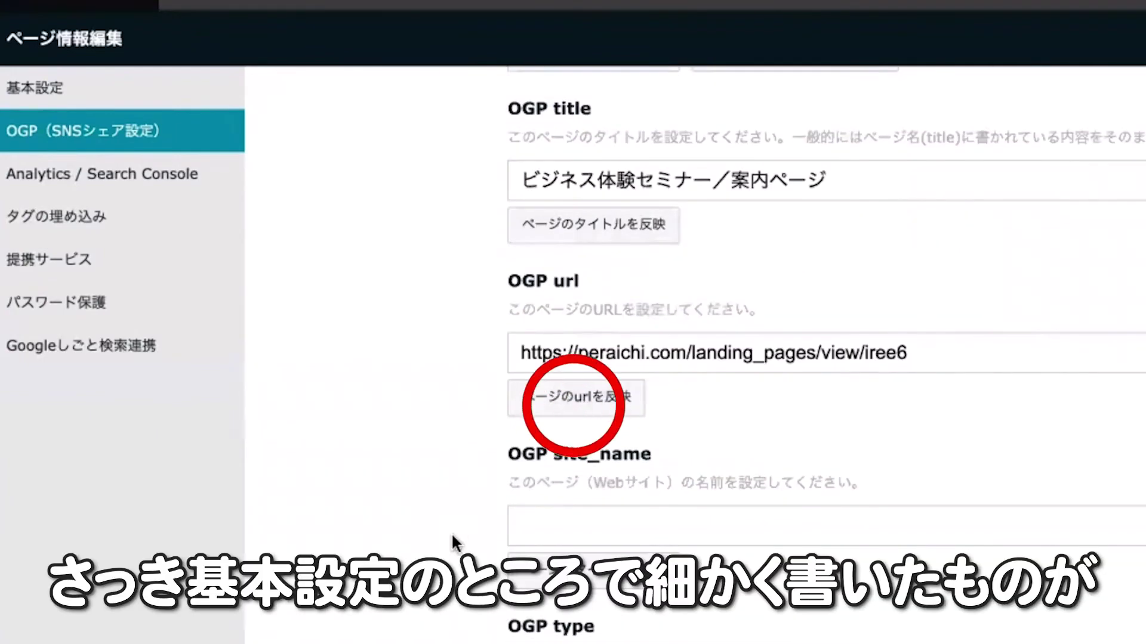
scroll(451, 532, "down", 2)
left_click(605, 457)
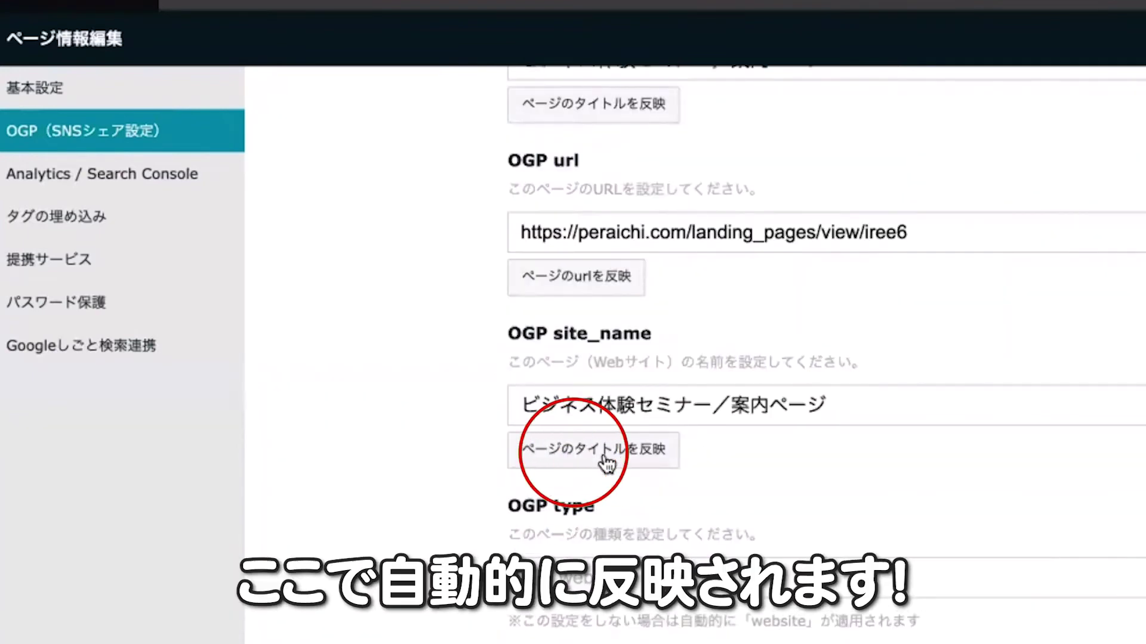
scroll(604, 459, "down", 4)
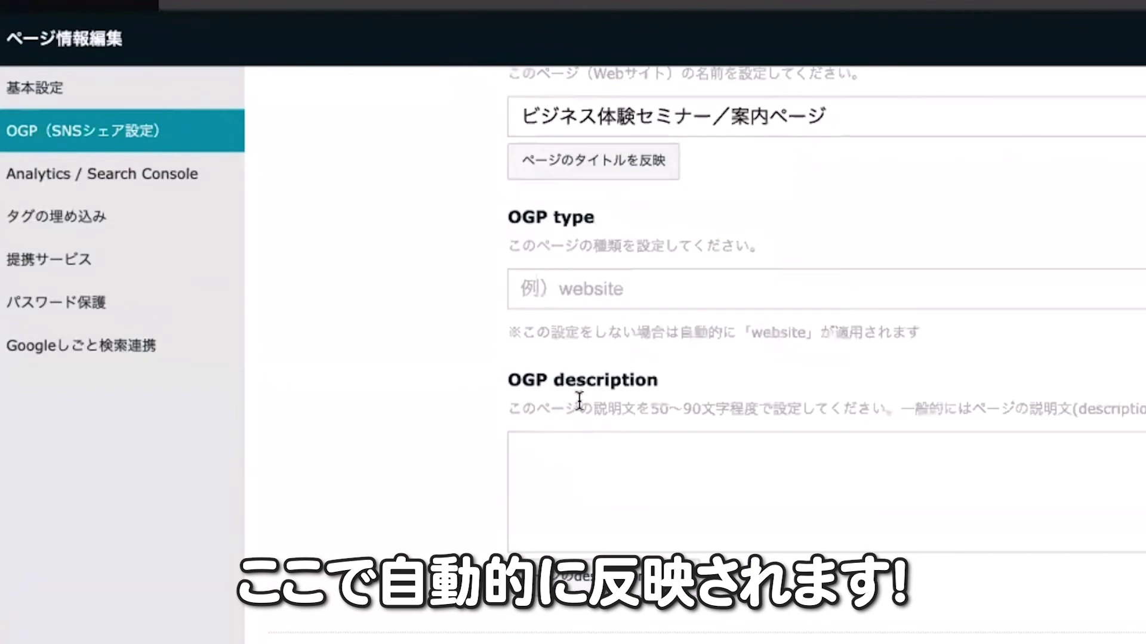
left_click(607, 588)
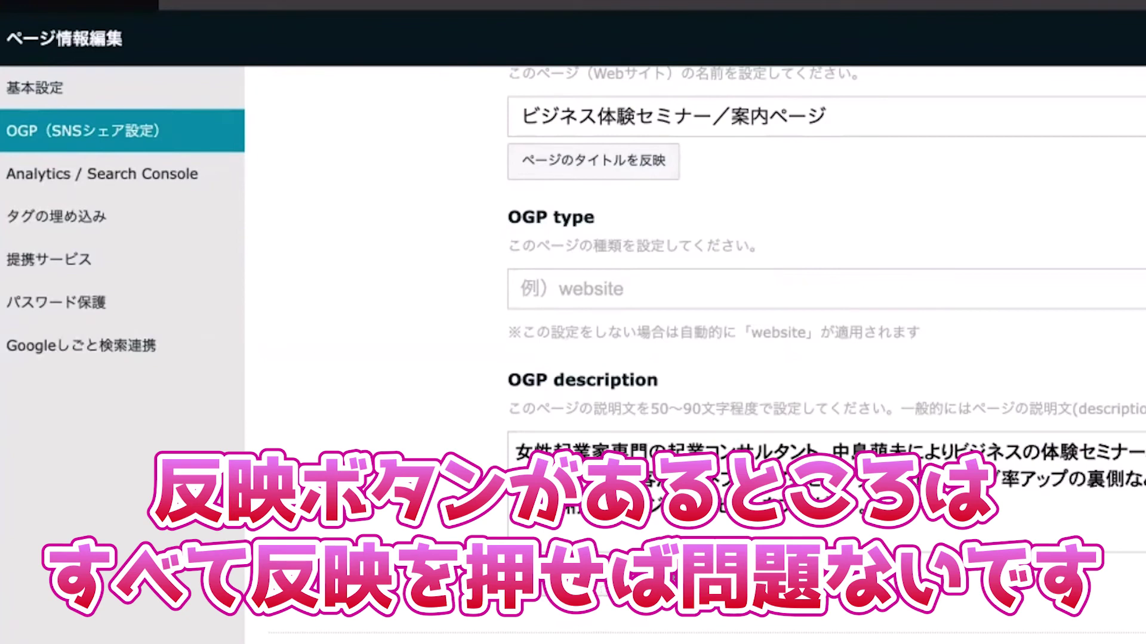
scroll(407, 584, "down", 10)
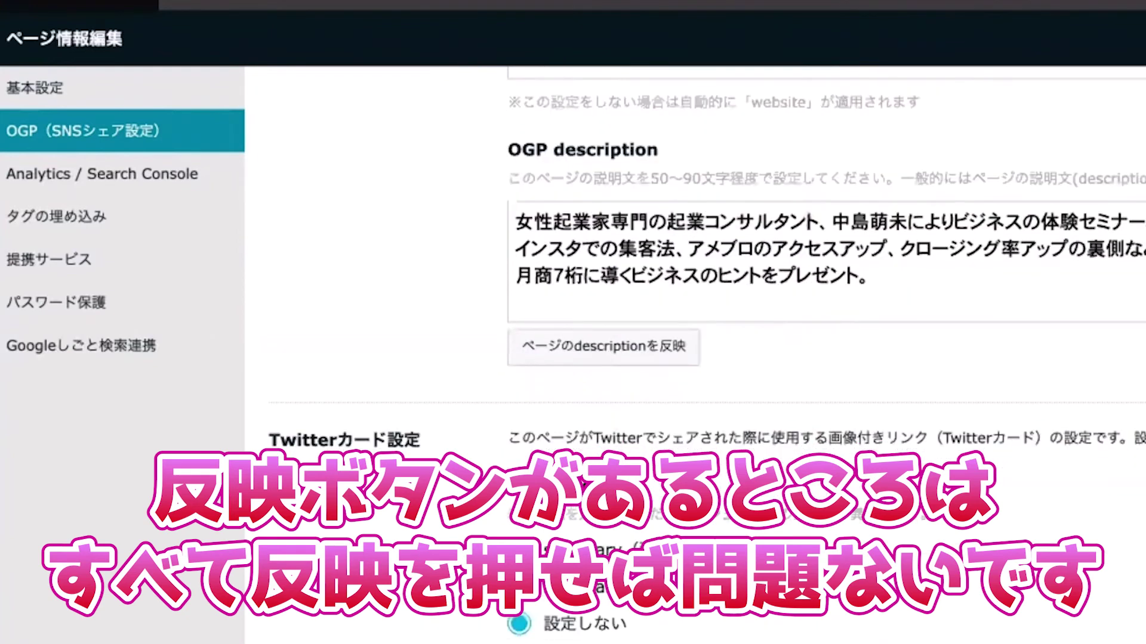
scroll(406, 580, "down", 6)
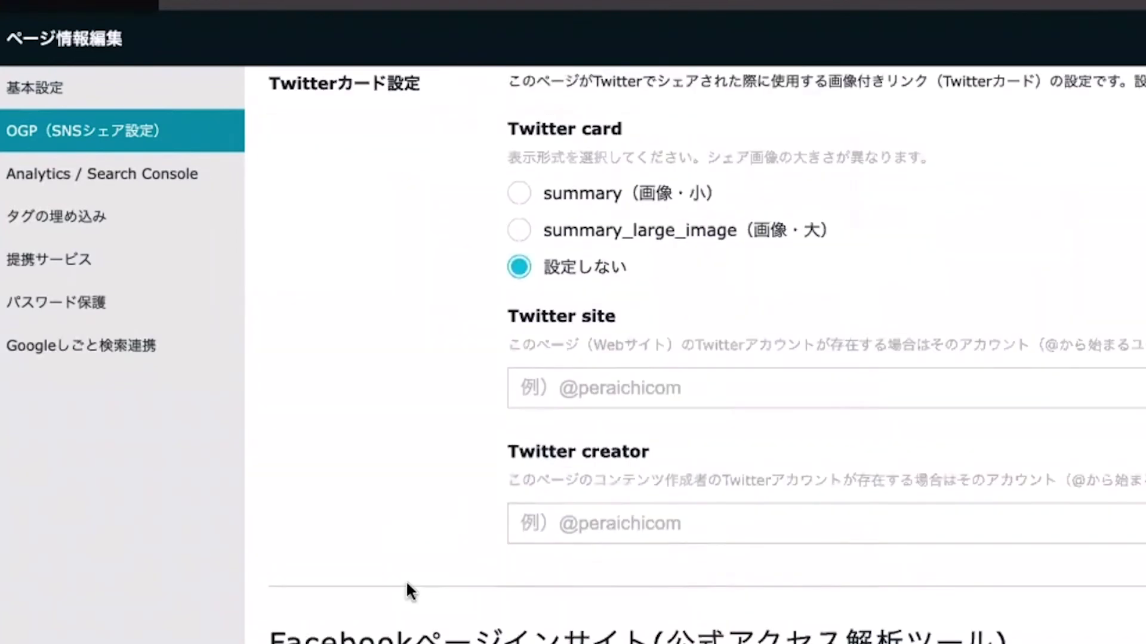
scroll(407, 585, "down", 2)
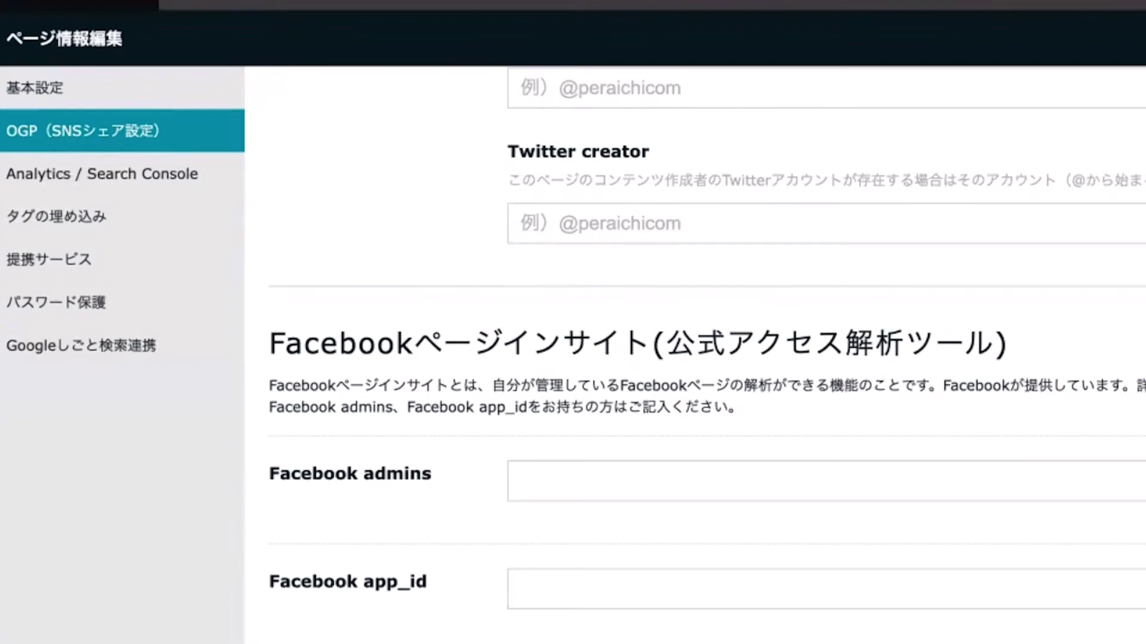
scroll(651, 606, "up", 20)
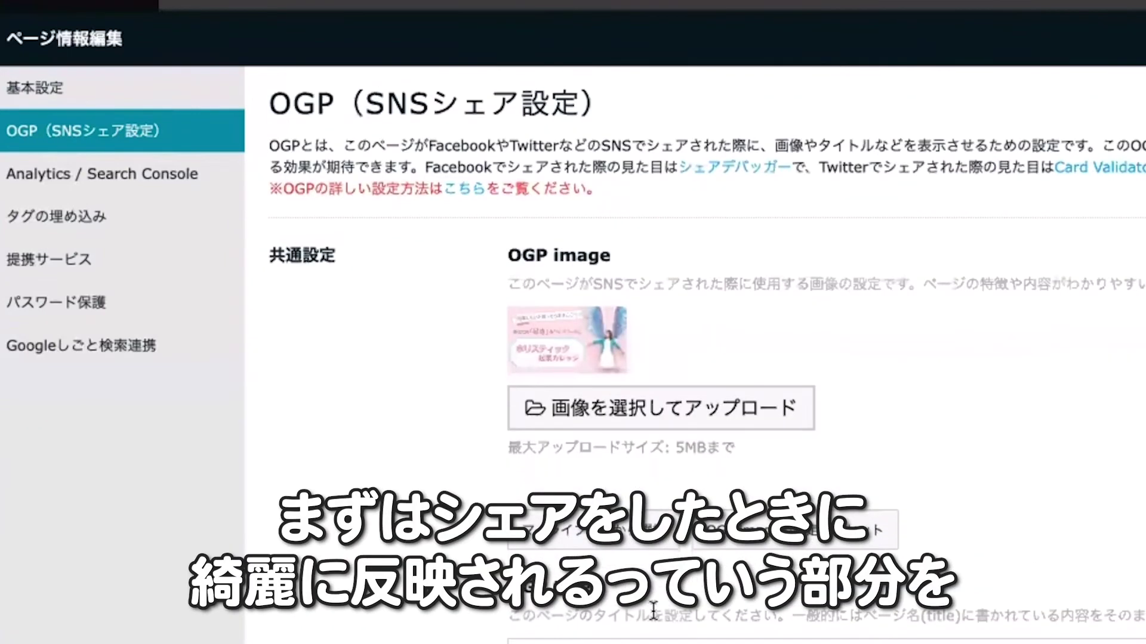
- Save the OGP settings and close the page information editor
scroll(654, 609, "down", 15)
scroll(655, 615, "up", 15)
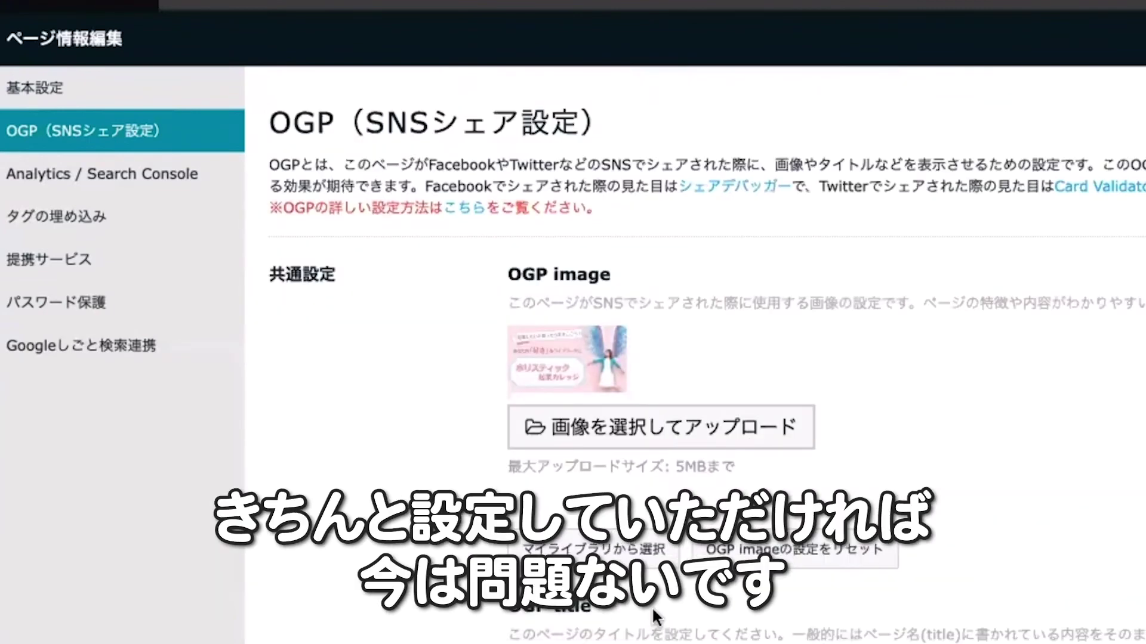
scroll(651, 606, "down", 12)
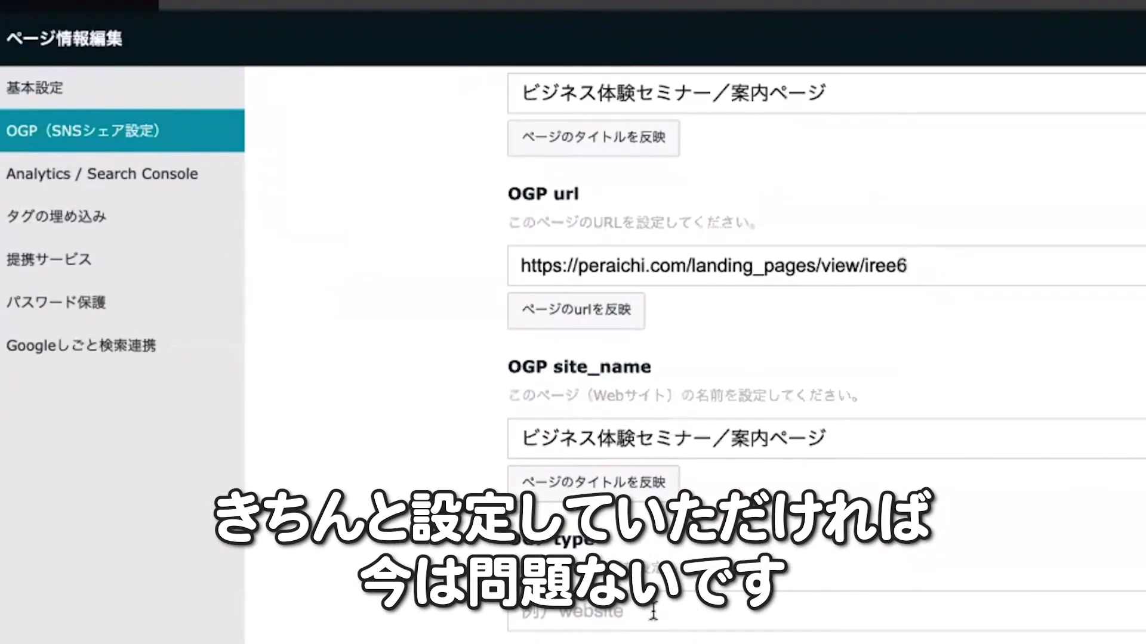
scroll(653, 610, "down", 15)
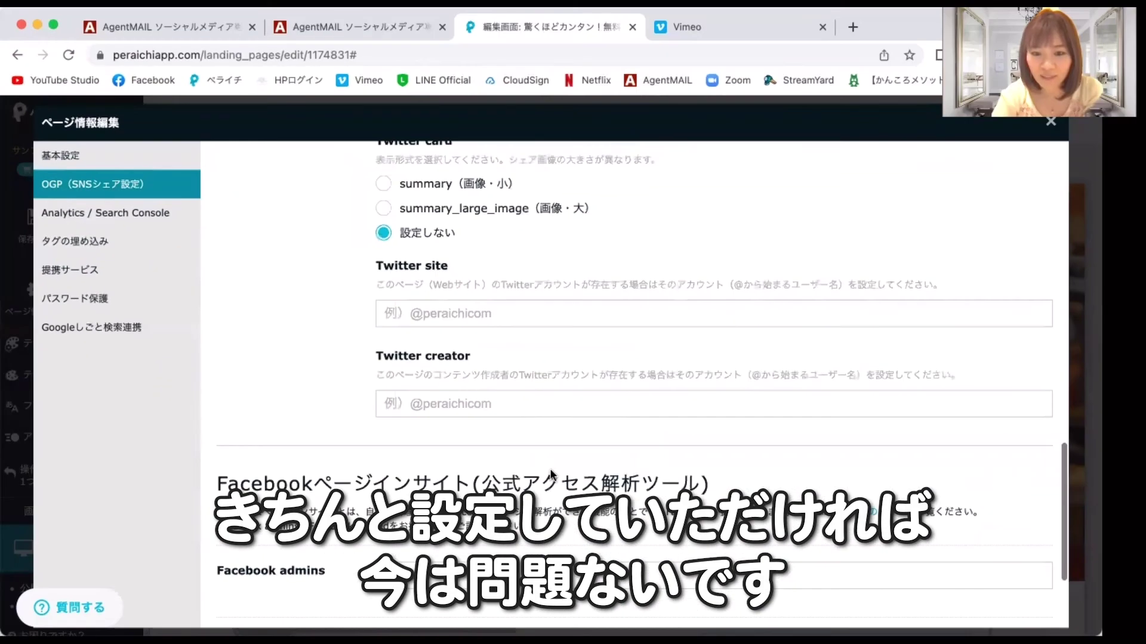
left_click(635, 587)
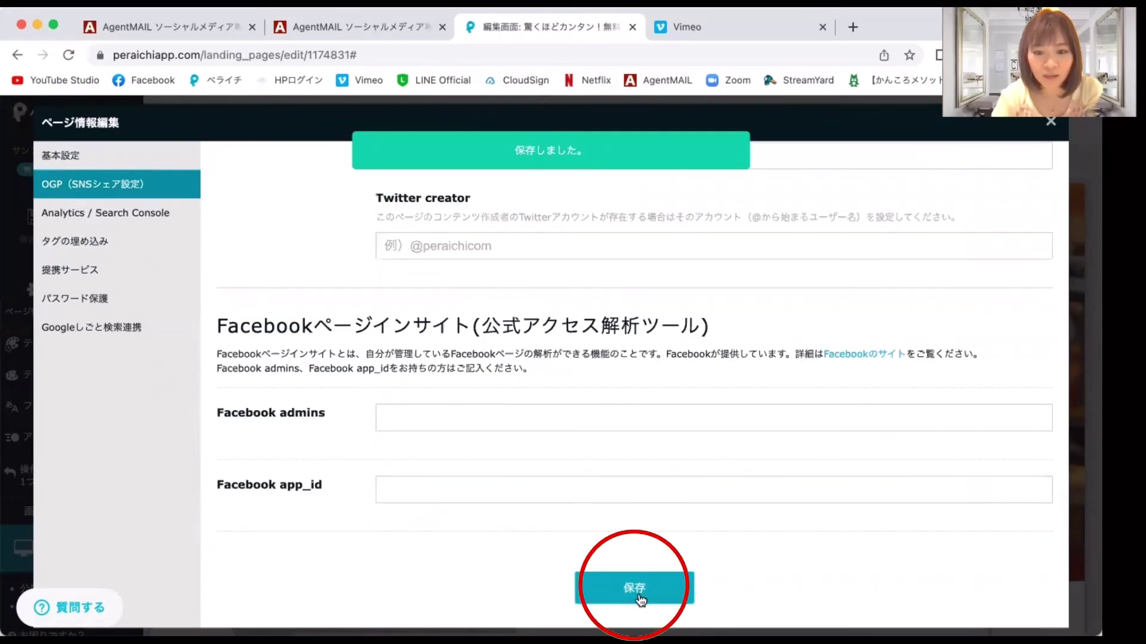
left_click(1051, 122)
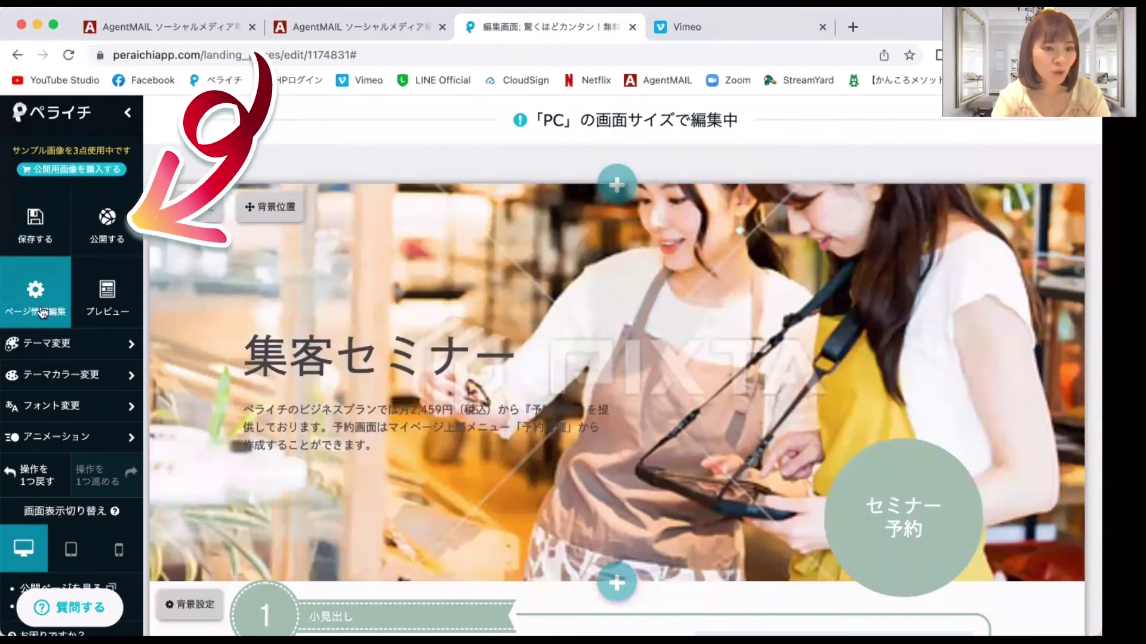
- Re-save both the 基本設定 and OGP settings in the page information editor
left_click(37, 309)
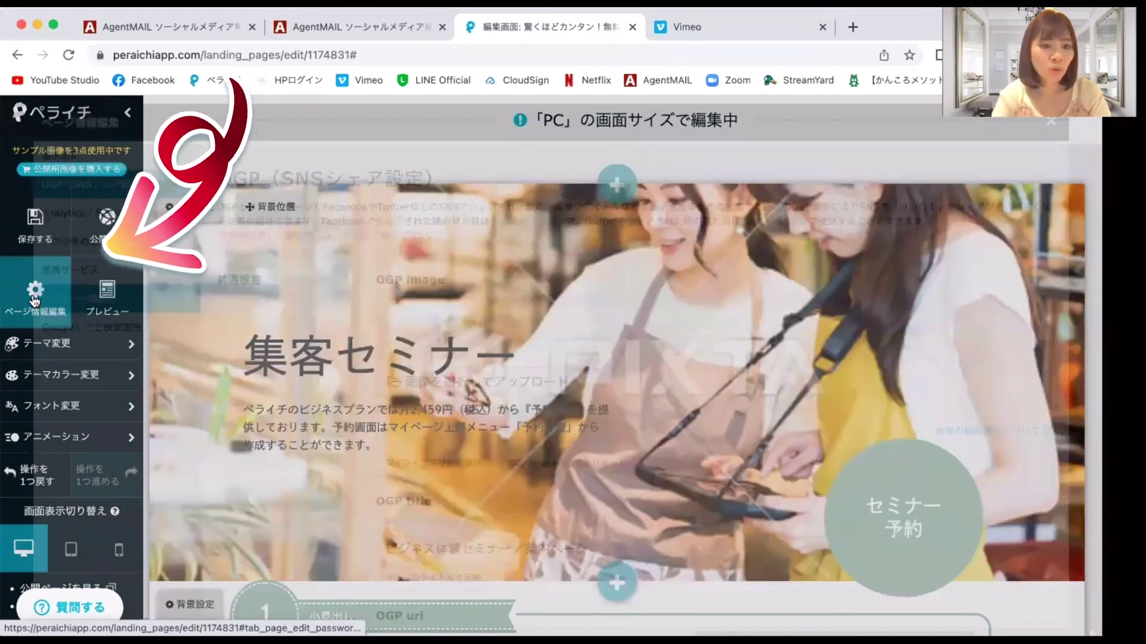
left_click(60, 155)
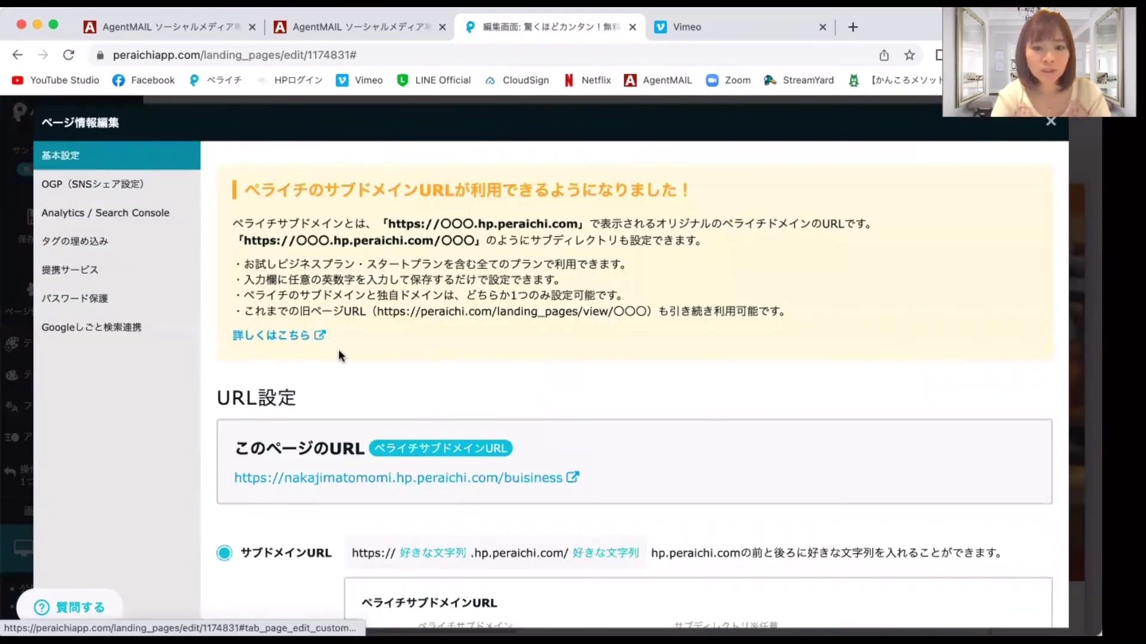
scroll(339, 353, "down", 3)
scroll(371, 378, "down", 10)
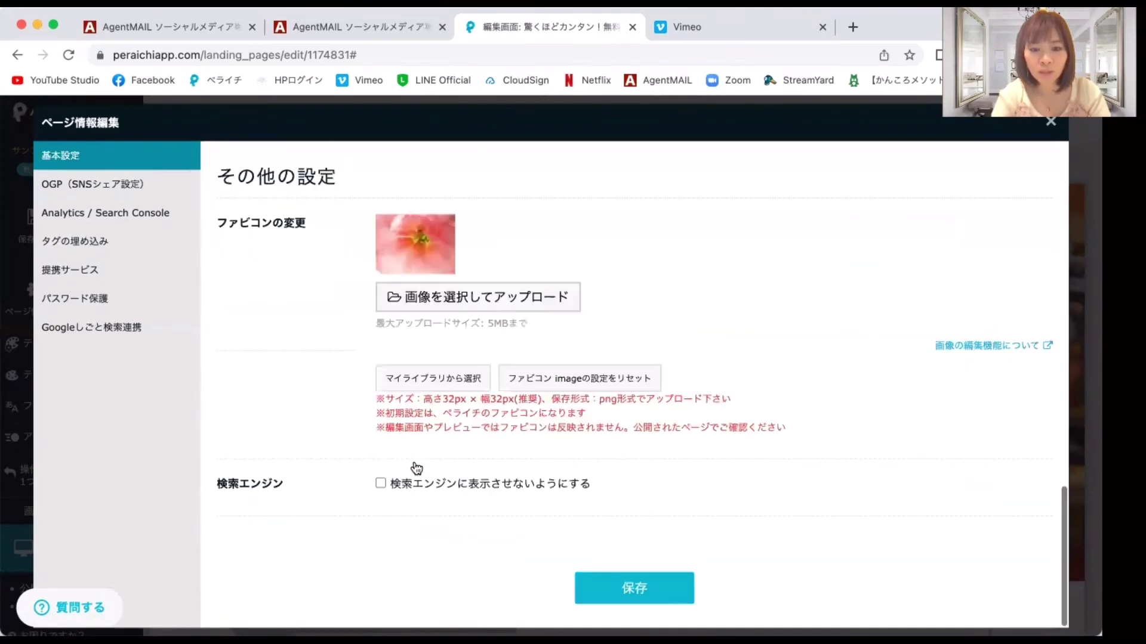
left_click(642, 596)
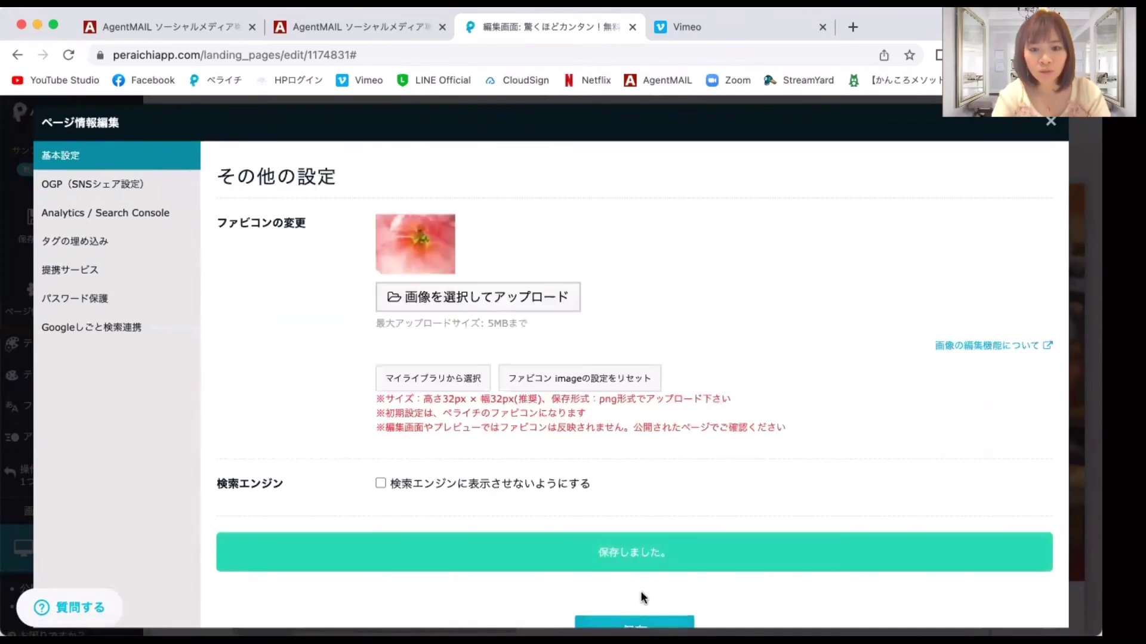
left_click(83, 189)
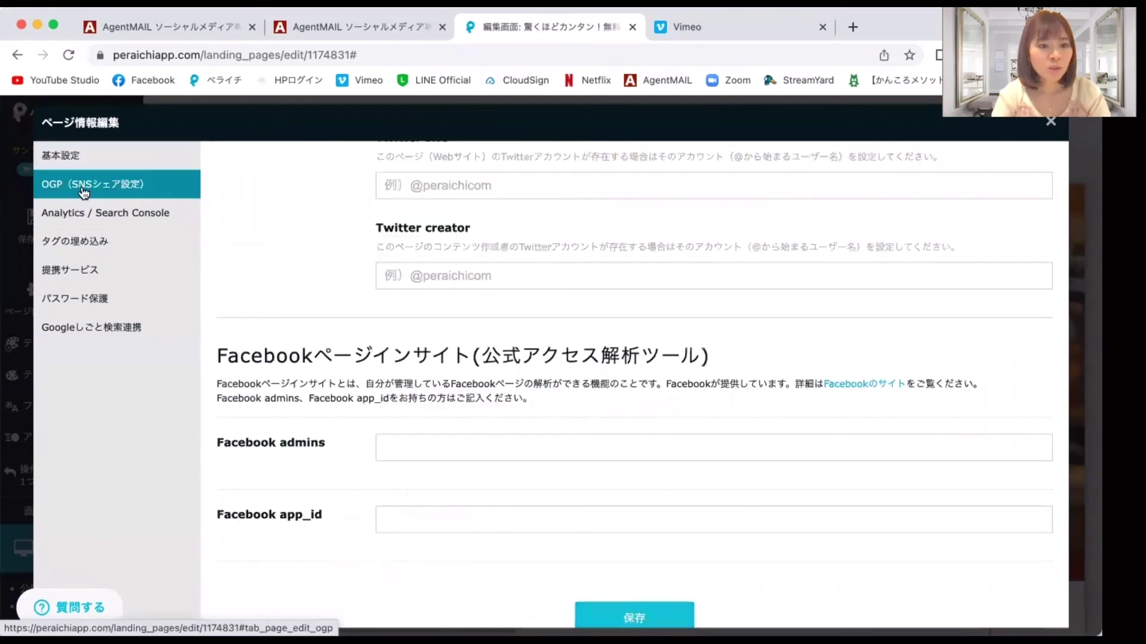
left_click(635, 616)
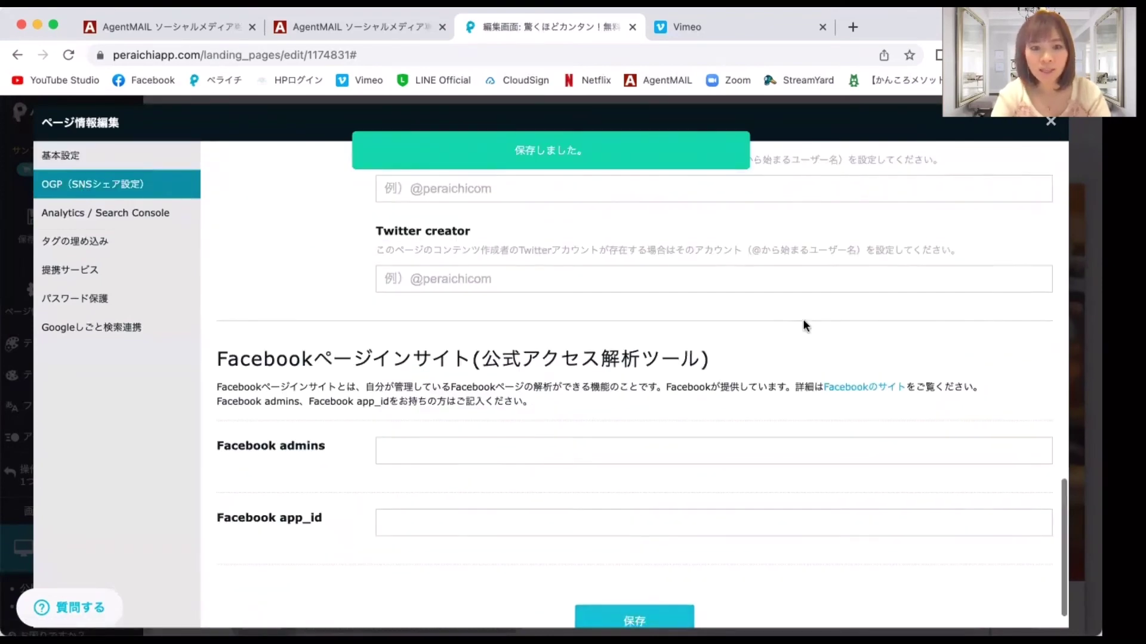
- Close the editor and publish the landing page with 公開する
scroll(803, 319, "up", 10)
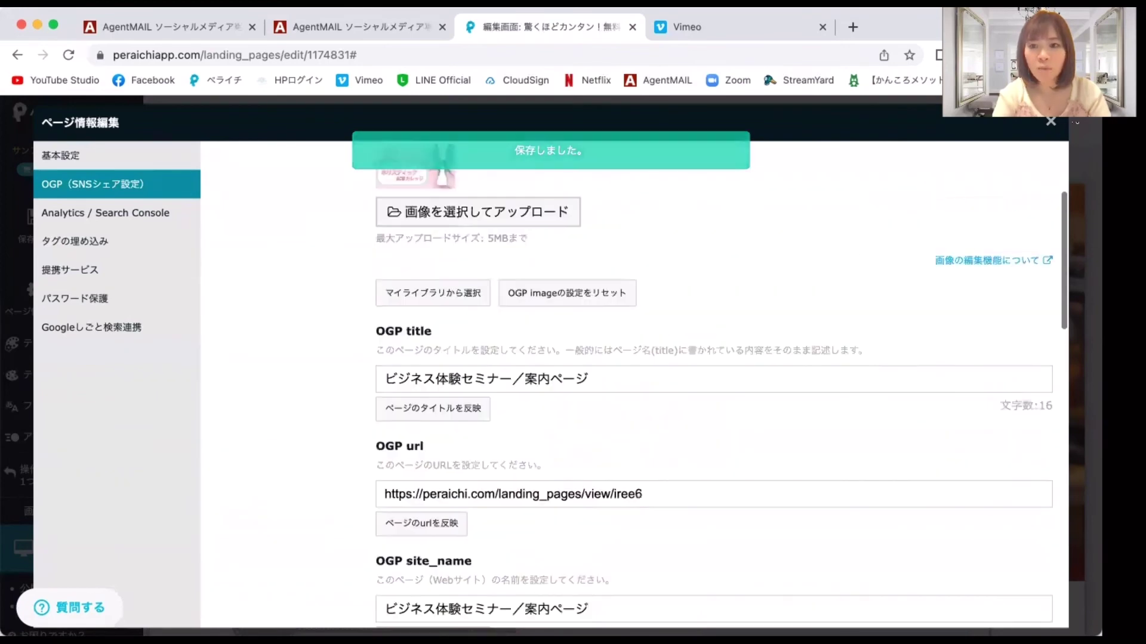
key("Escape")
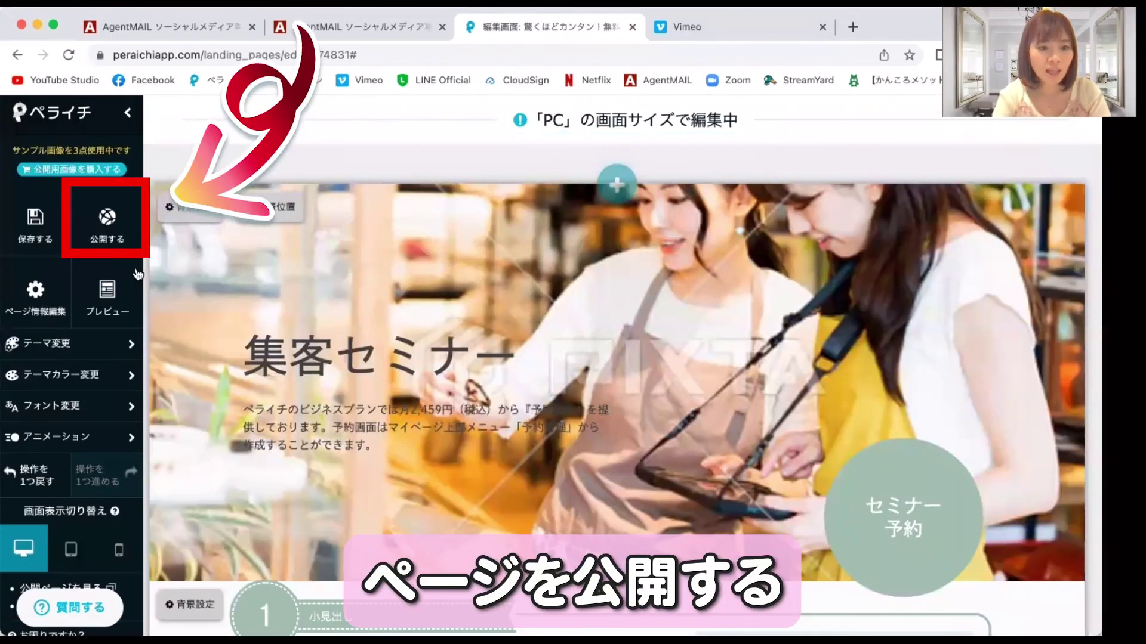
left_click(113, 233)
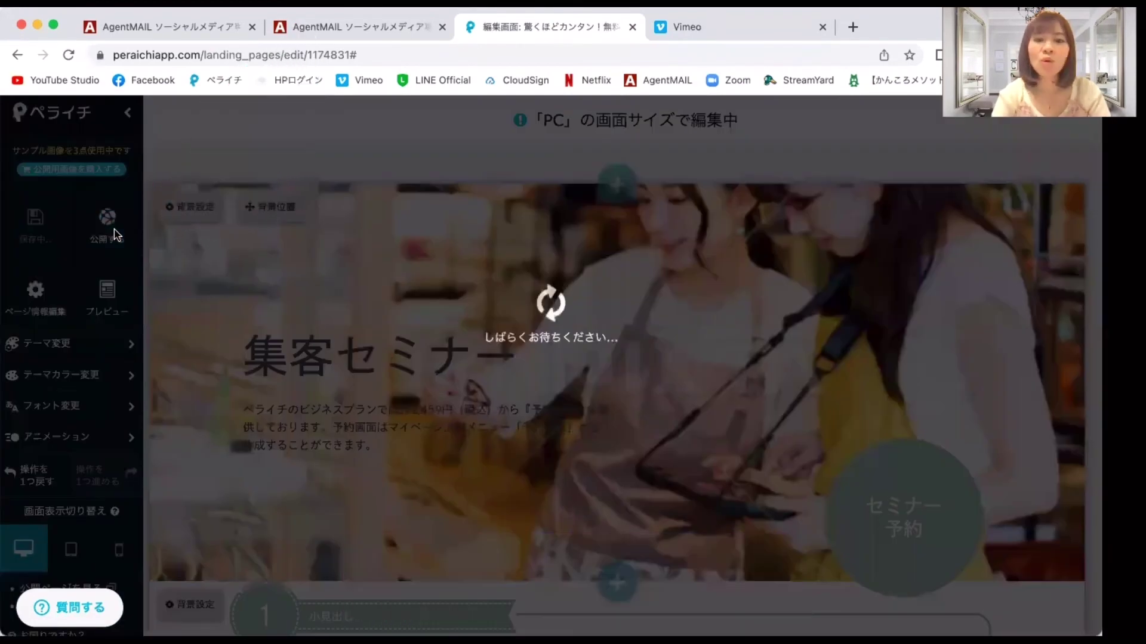